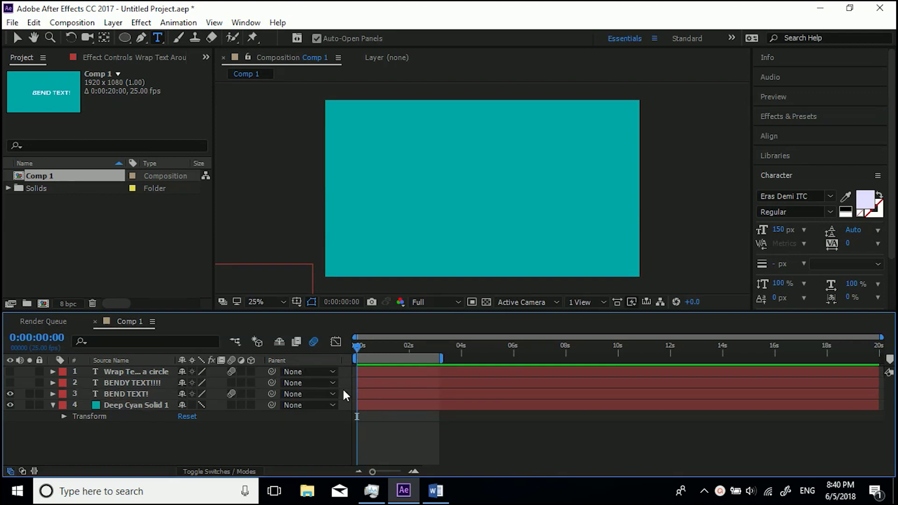
Step: Preview the comp, showing BEND TEXT!, then BENDY TEXT!!!!, then only the rotating circle text
key(space)
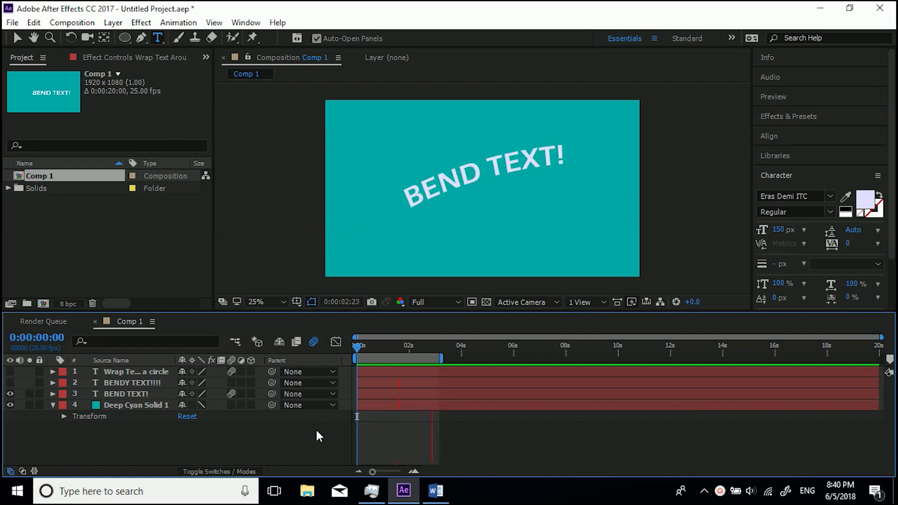
key(space)
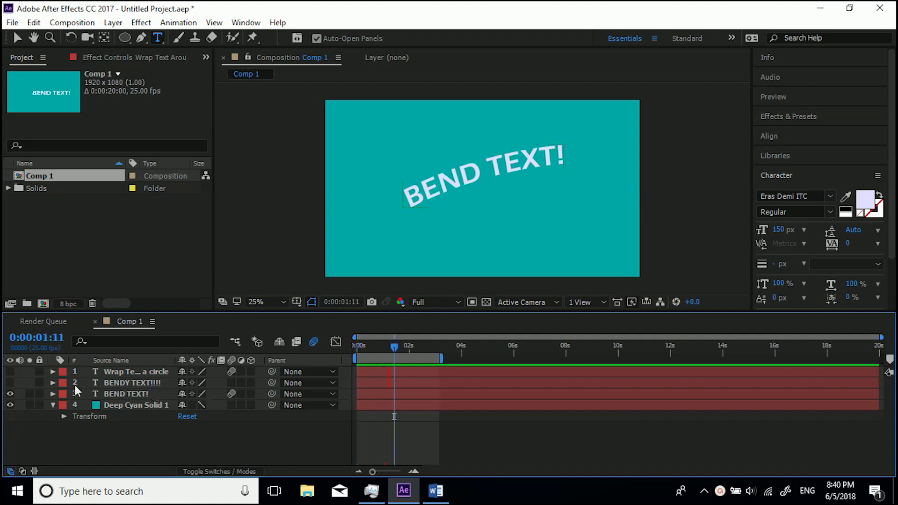
click(10, 393)
click(9, 383)
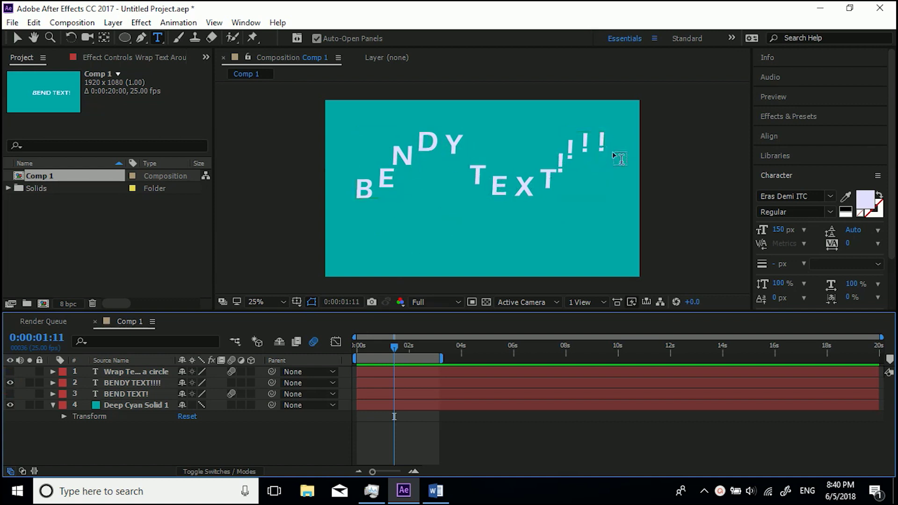
click(9, 382)
click(10, 371)
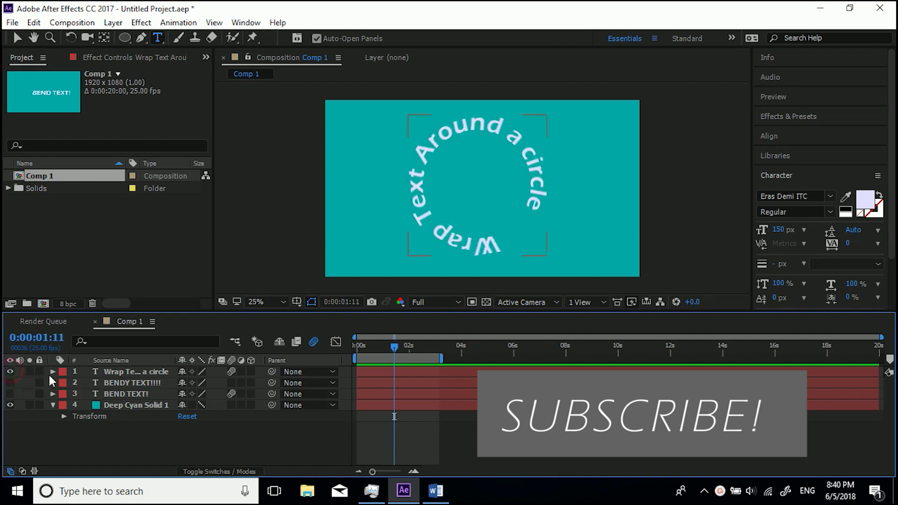
key(space)
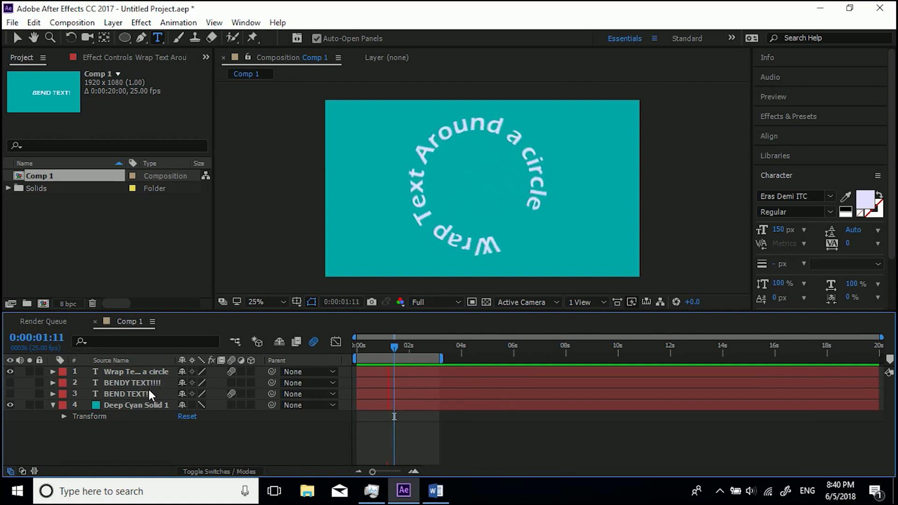
Step: Delete the three example text layers
click(129, 395)
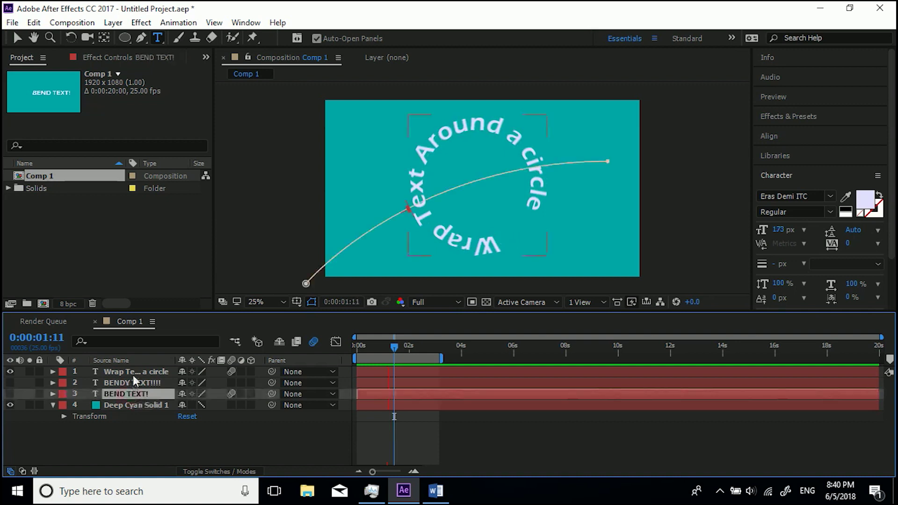
shift+click(134, 374)
key(Delete)
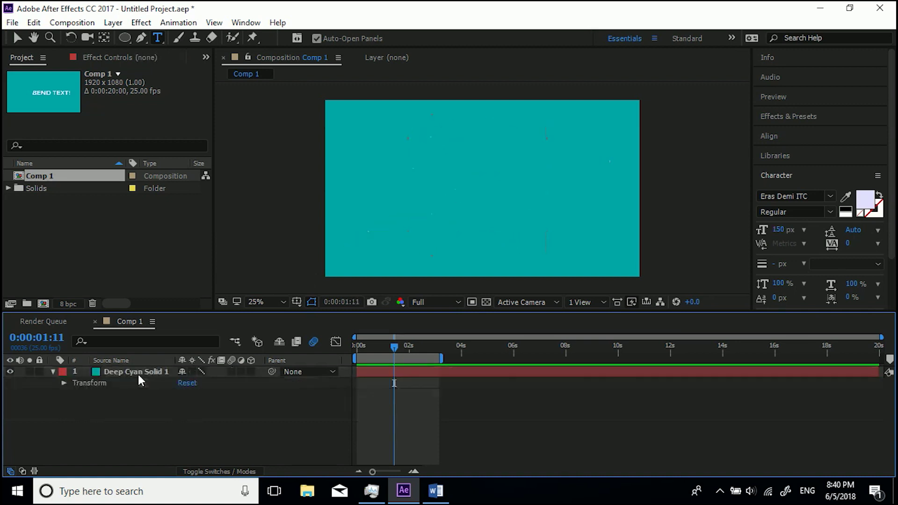
Step: Add a new text layer reading 'Bendy Text' left of the comp centre
click(158, 37)
click(373, 197)
text(Be)
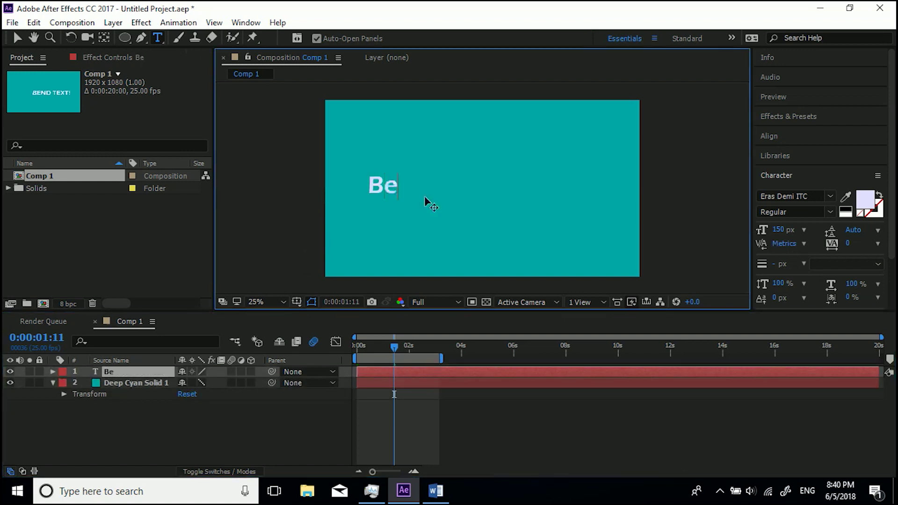
text(ndy Text!)
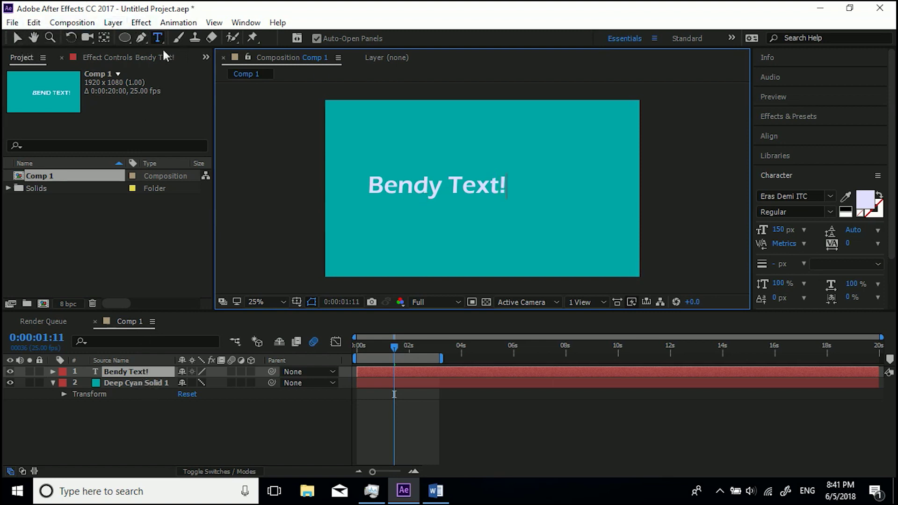
Step: Lock Deep Cyan Solid 1 and draw a curved two-point mask rising from lower left across the text
click(39, 383)
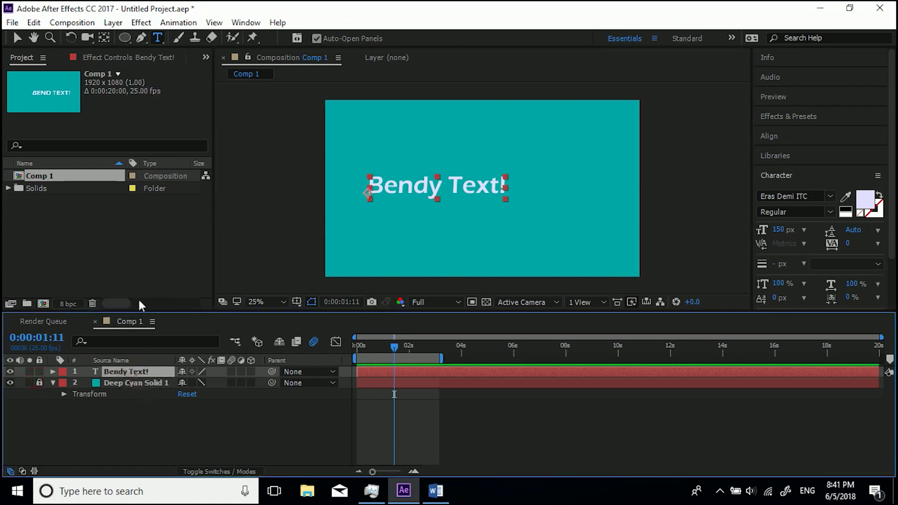
click(141, 37)
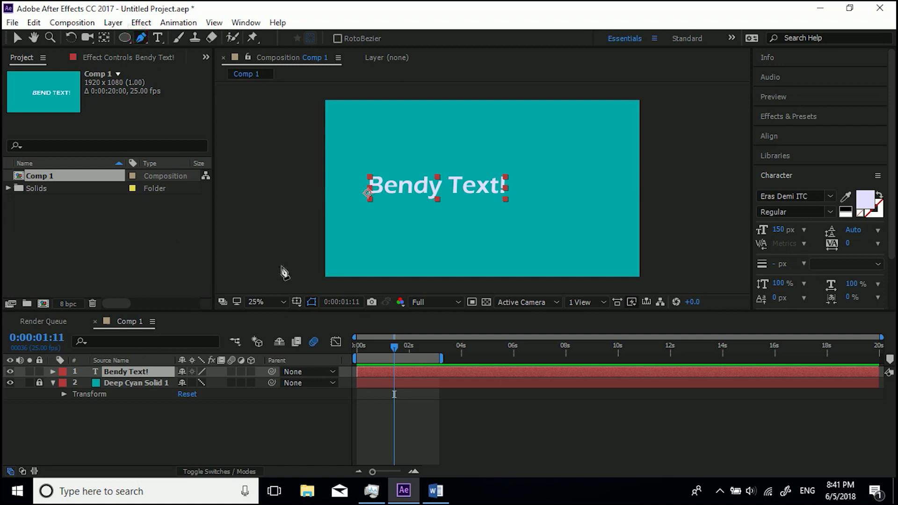
click(279, 281)
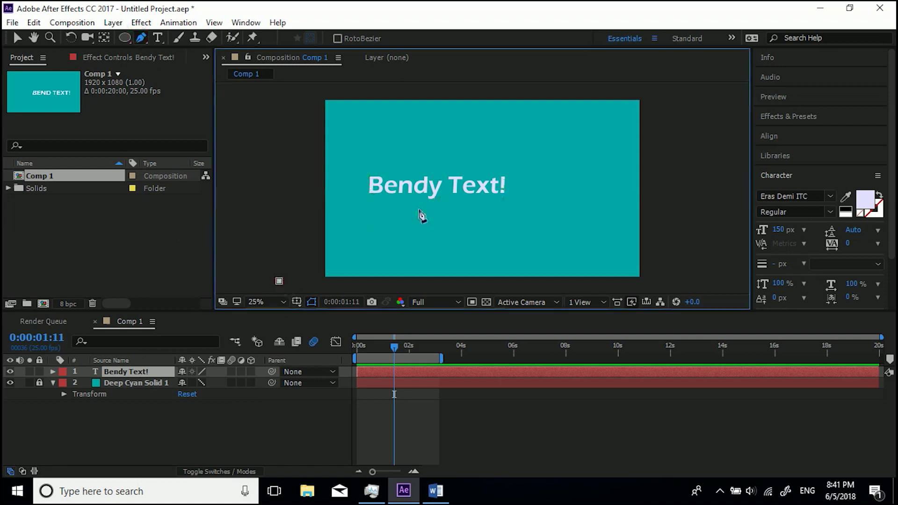
drag(547, 167, 707, 175)
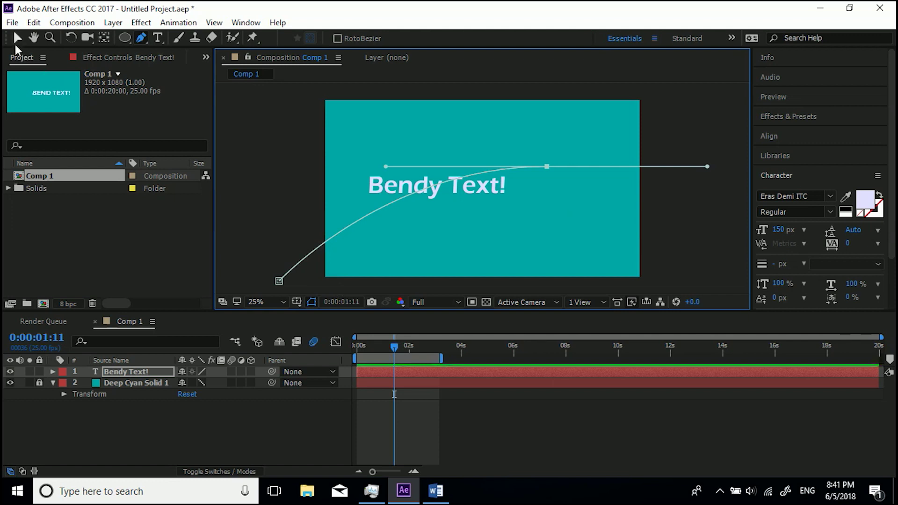
click(16, 38)
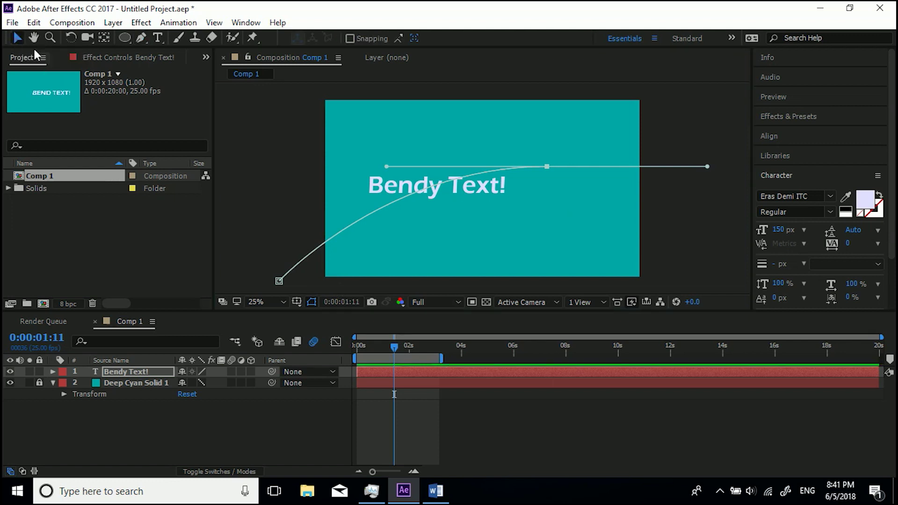
Step: Set the Bendy Text! layer's Path Options path to Mask 1
click(265, 180)
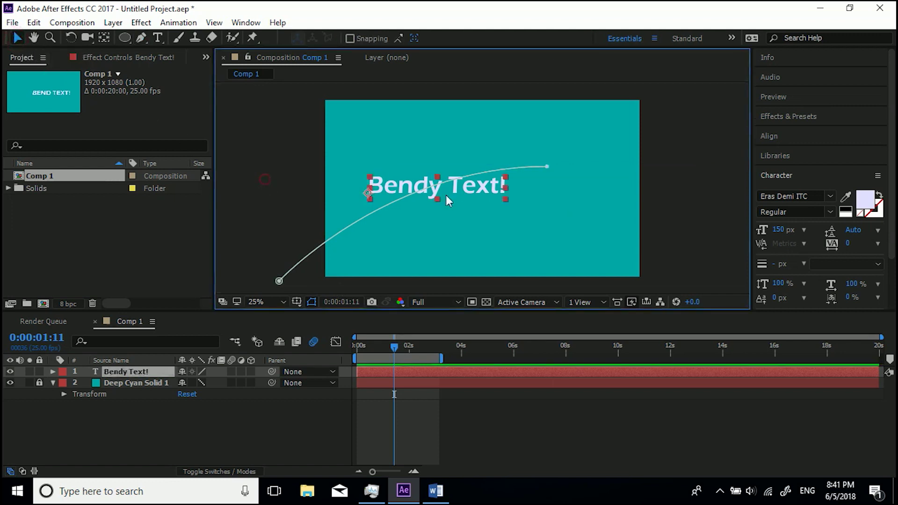
click(52, 372)
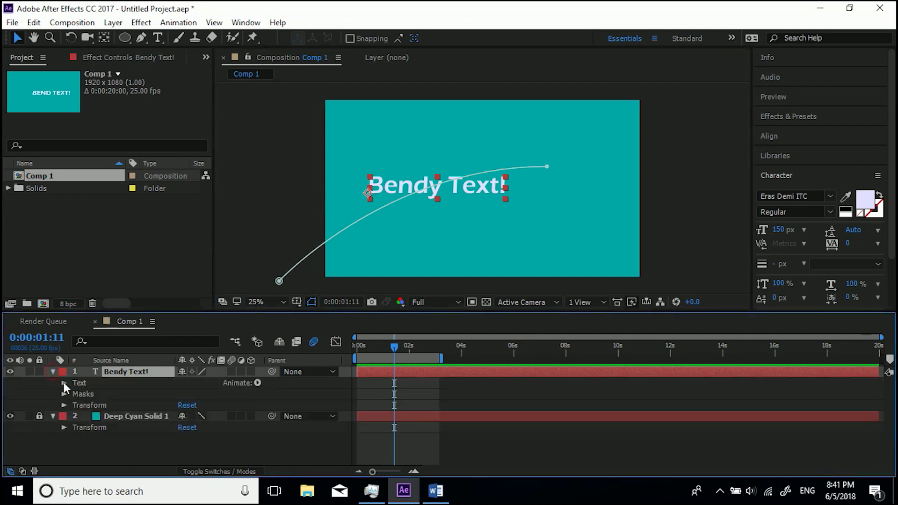
click(64, 383)
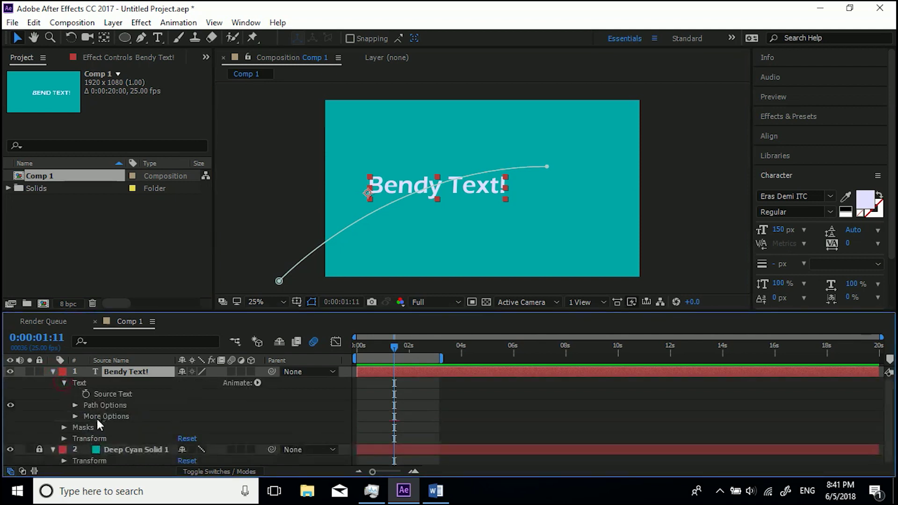
click(75, 405)
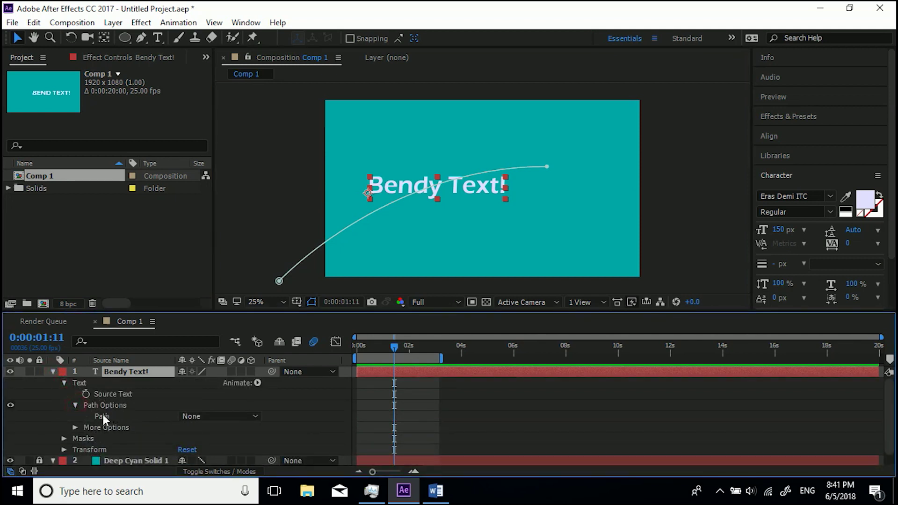
click(212, 418)
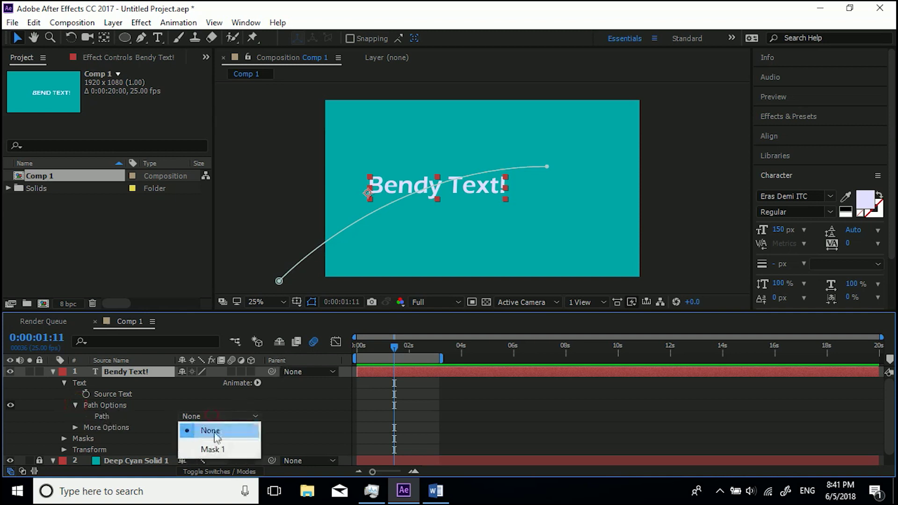
click(216, 449)
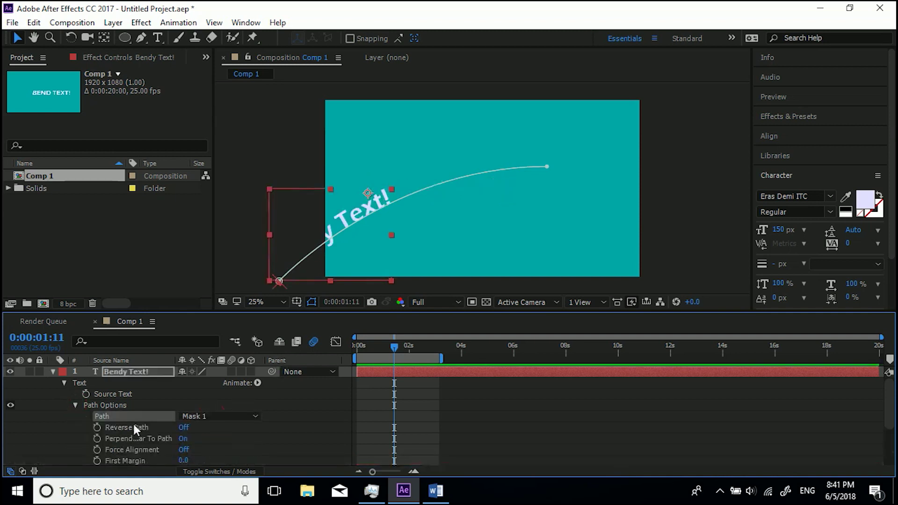
Step: Test Reverse Path, drag First Margin to 601 along the curve, and keep Last Margin at 0.0
scroll(279, 429, down, 2)
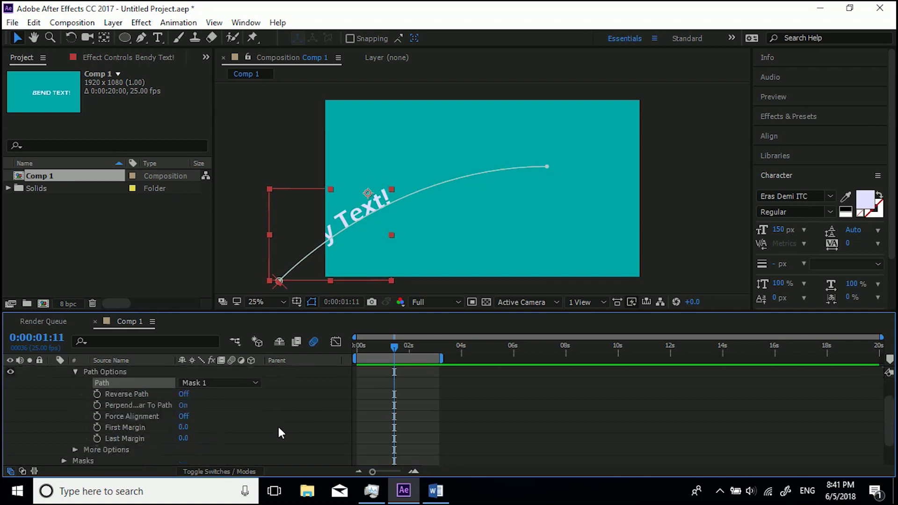
click(184, 394)
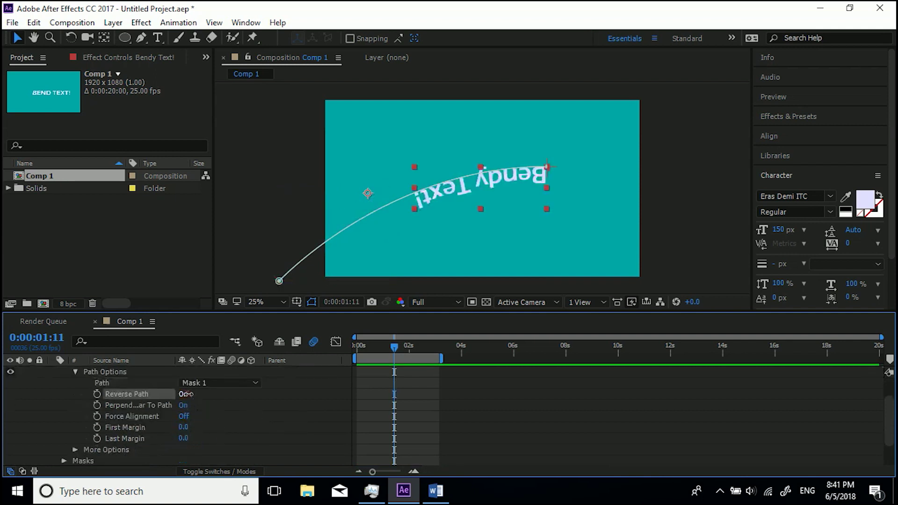
click(185, 394)
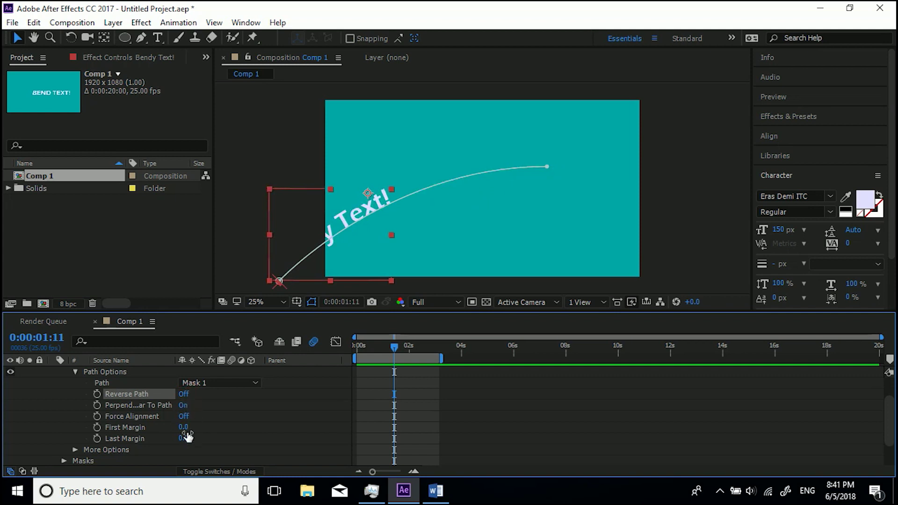
drag(184, 426, 449, 402)
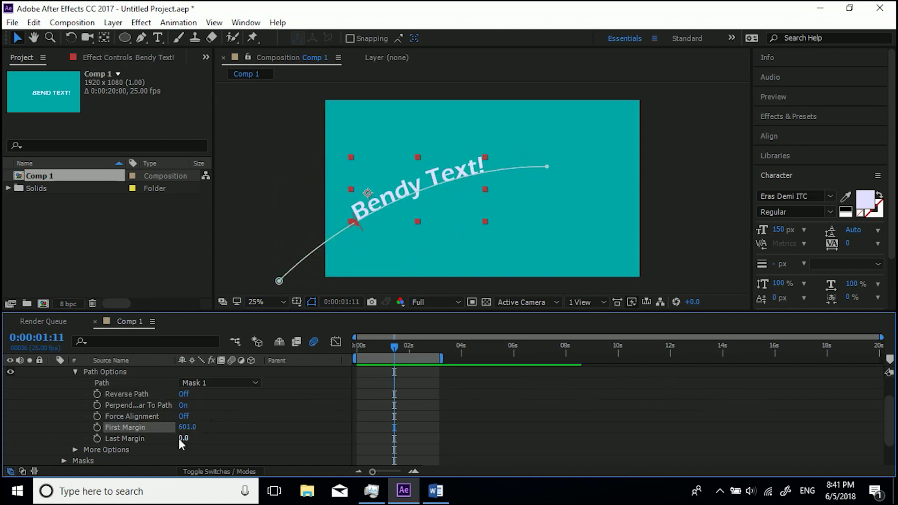
drag(180, 439, 252, 439)
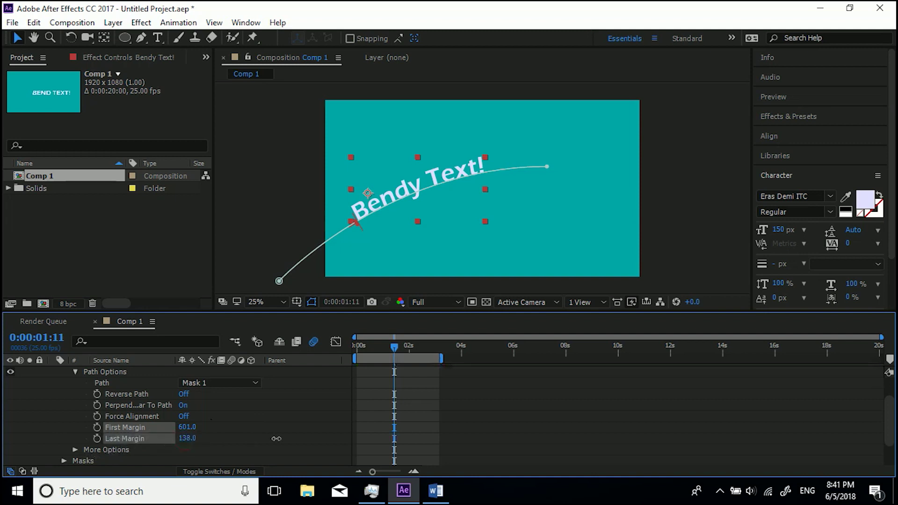
key(ctrl+z)
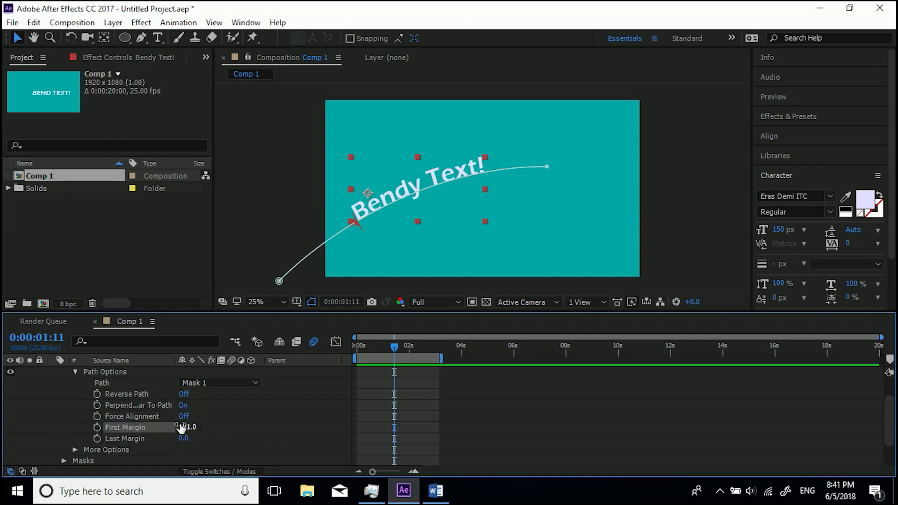
Step: Turn on Force Alignment and scrub the margins to spread and slide the text along the path
click(184, 416)
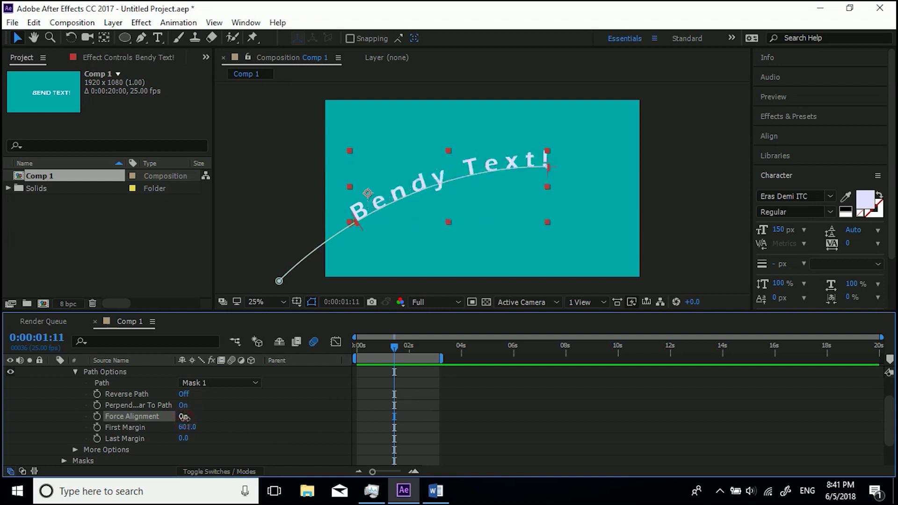
drag(187, 427, 18, 499)
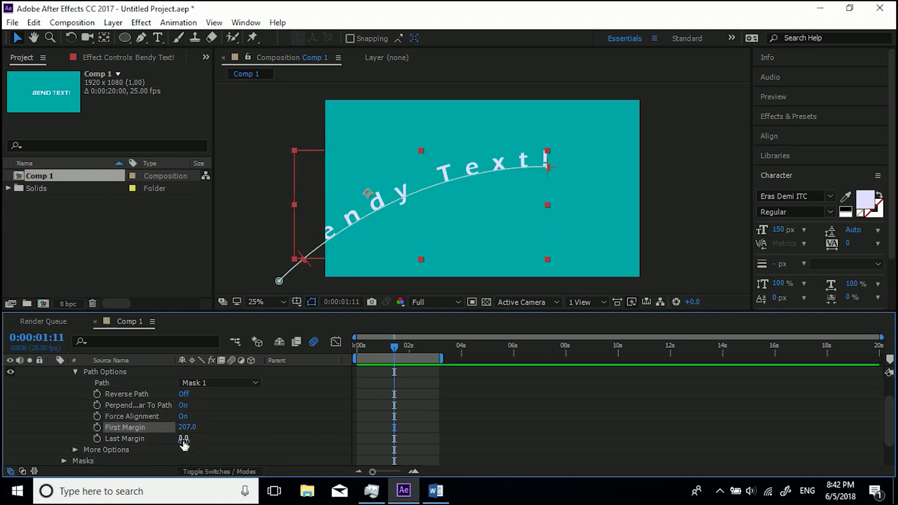
drag(183, 444, 183, 487)
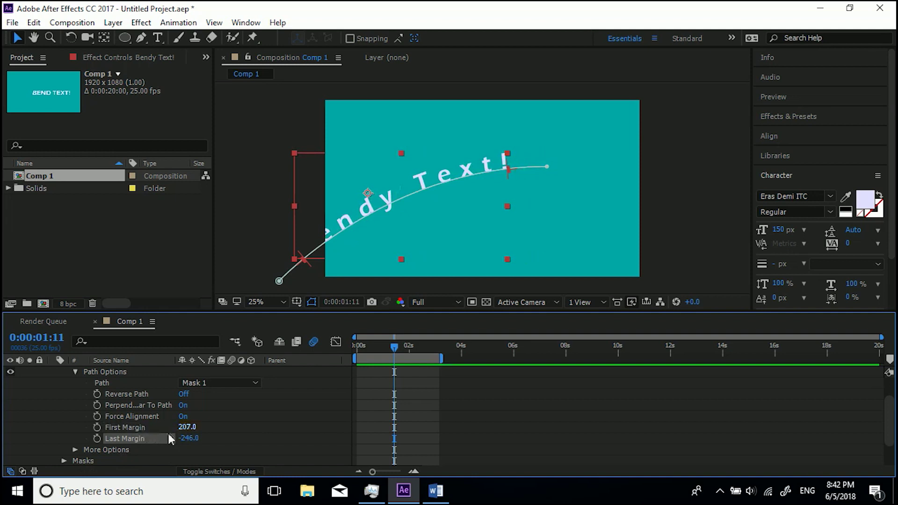
mouse_move(303, 259)
mouse_down()
mouse_move(279, 282)
mouse_move(359, 223)
mouse_move(351, 218)
mouse_up()
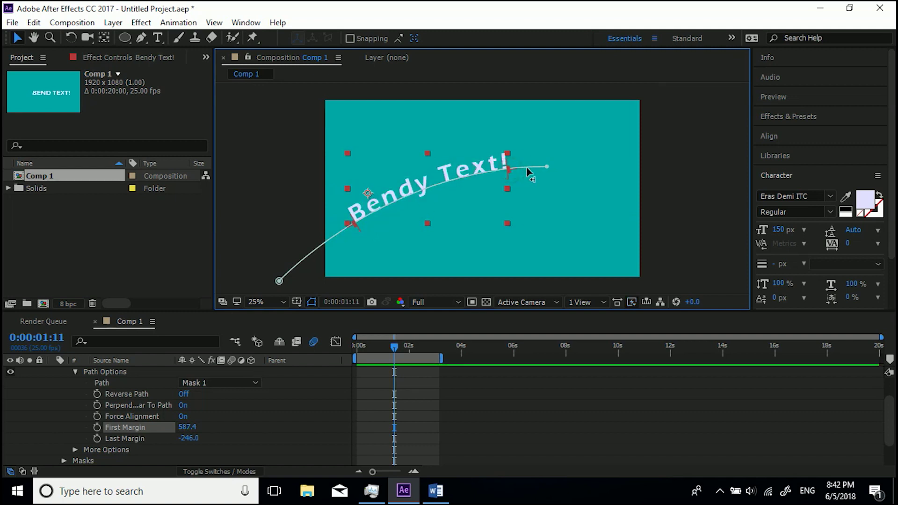
drag(531, 167, 531, 167)
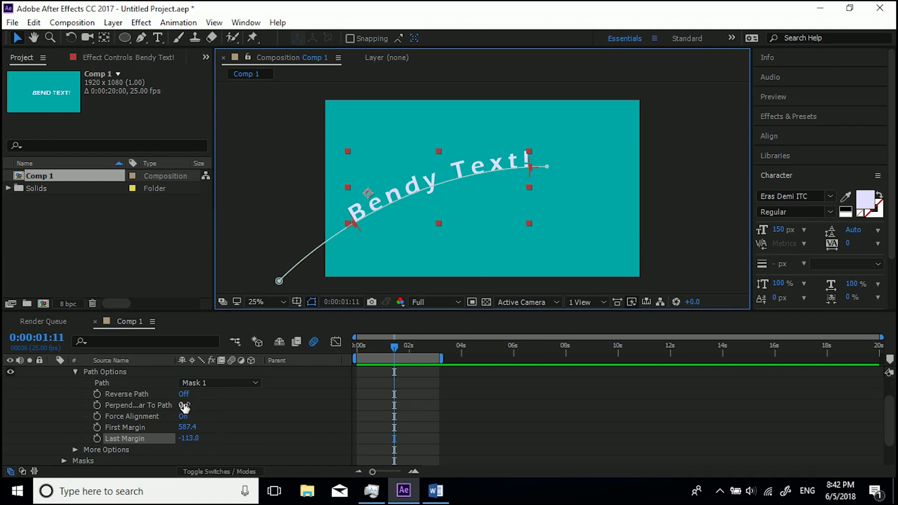
Step: Test Perpendicular To Path, turn off Force Alignment, and slide the text off the frame's left edge
drag(175, 362, 213, 362)
click(220, 405)
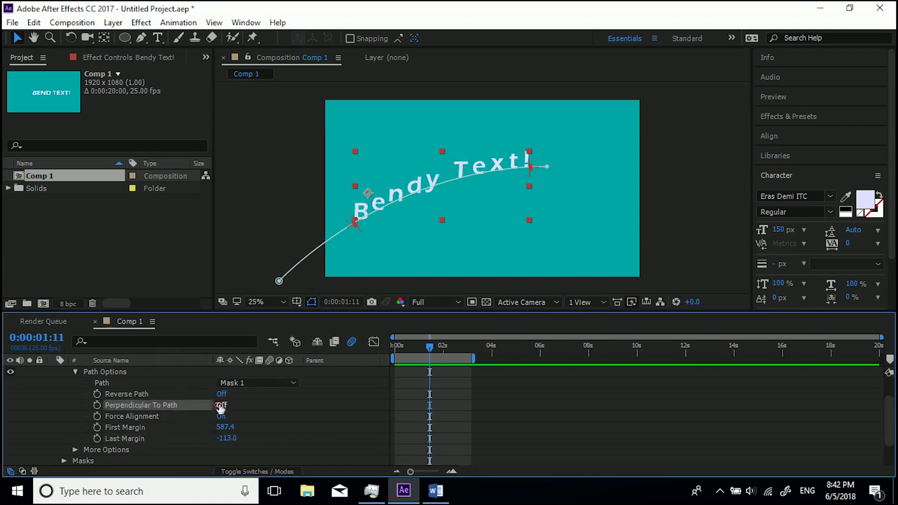
click(221, 406)
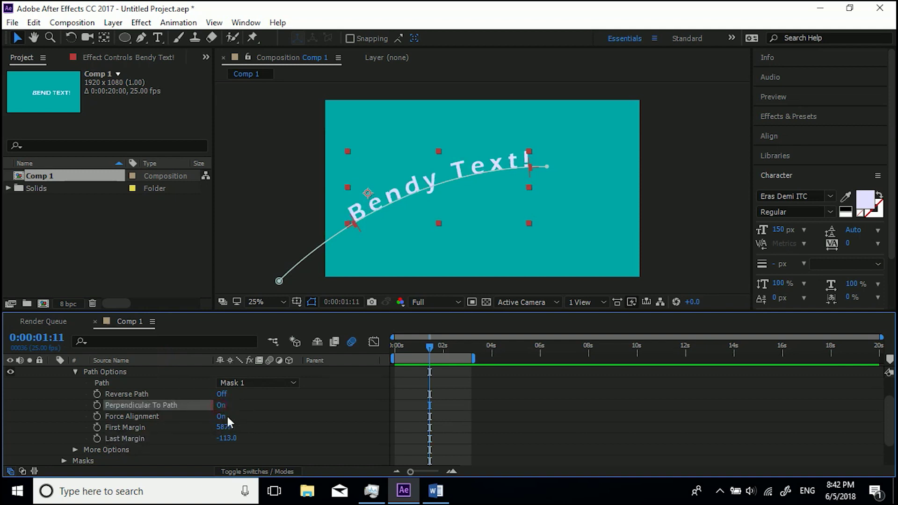
click(223, 417)
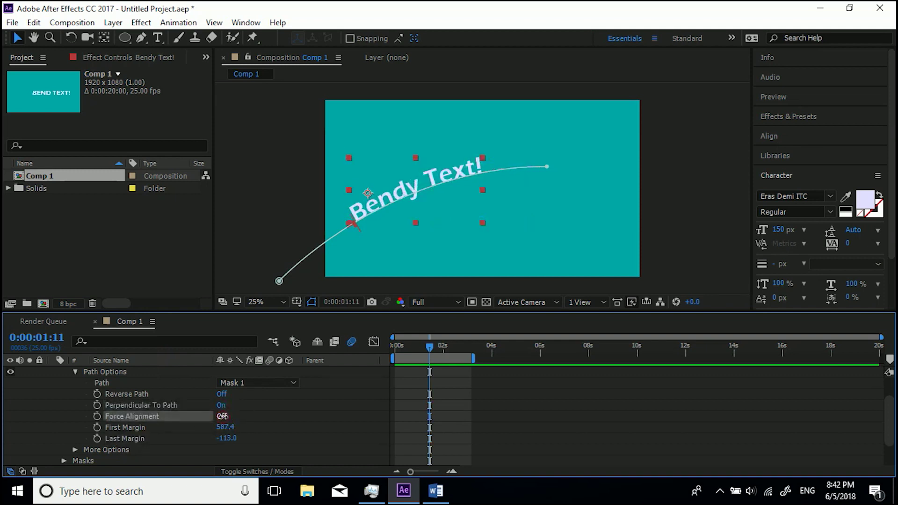
drag(228, 431, 193, 468)
Step: Keyframe First Margin at -478.6 at 0:00 and 1004.4 at 0:01:15
drag(429, 346, 380, 352)
click(97, 428)
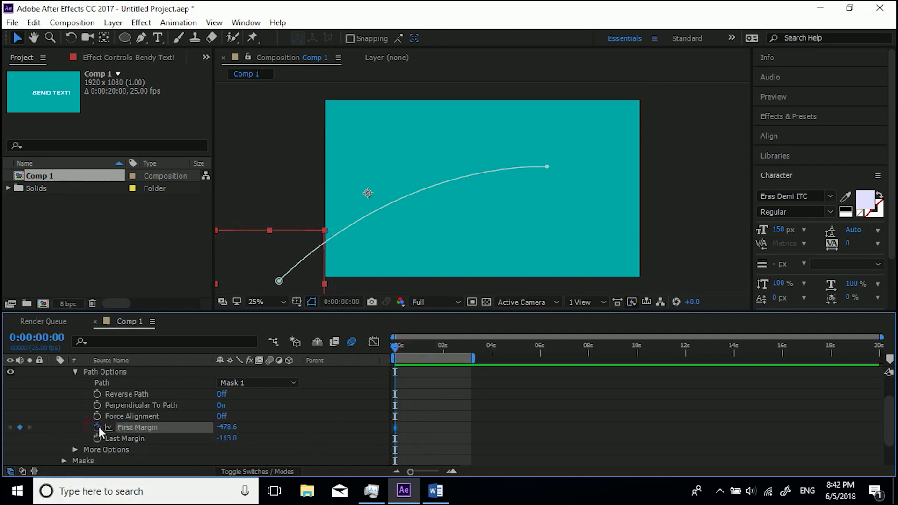
key(shift+Page_Down)
key(shift+Page_Down)
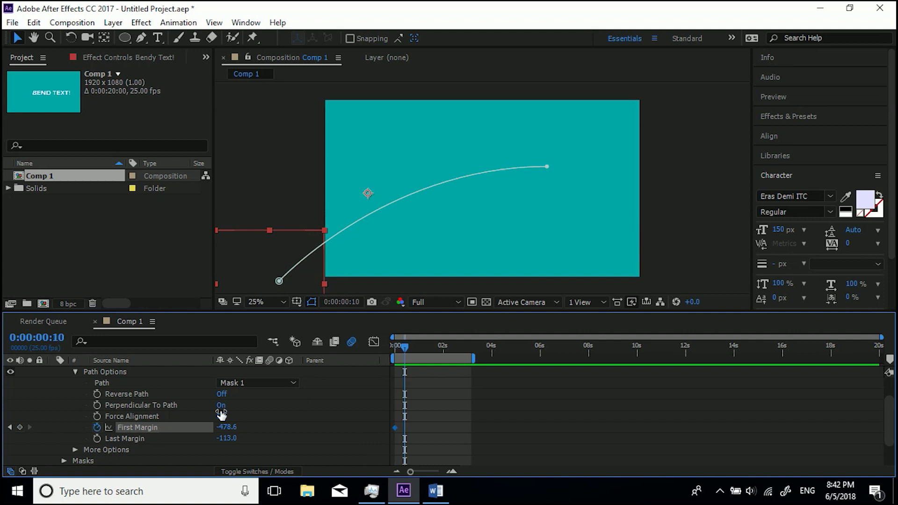
key(shift+Page_Down)
key(shift+Page_Down)
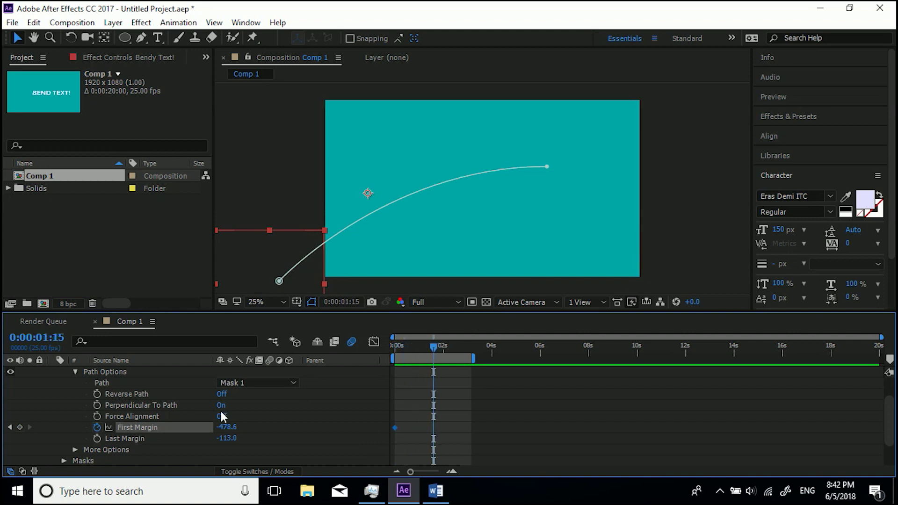
drag(223, 428, 353, 429)
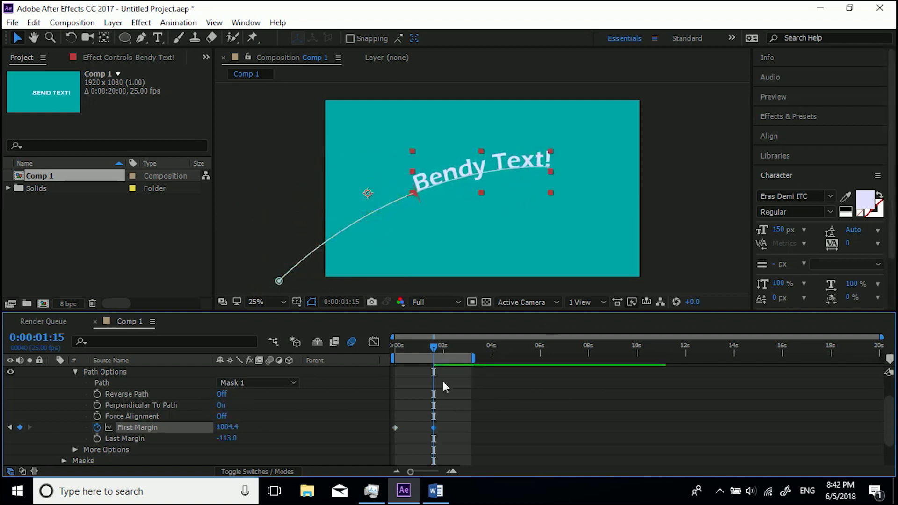
click(453, 435)
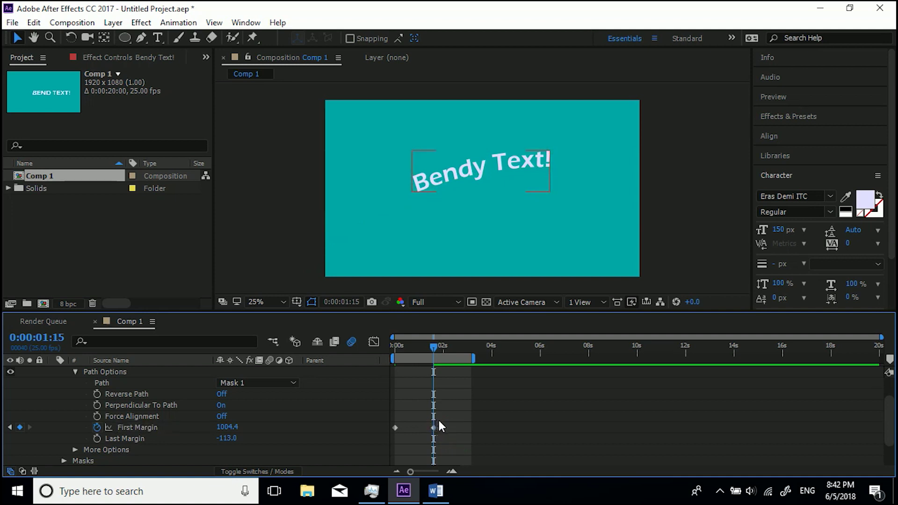
drag(424, 418, 437, 431)
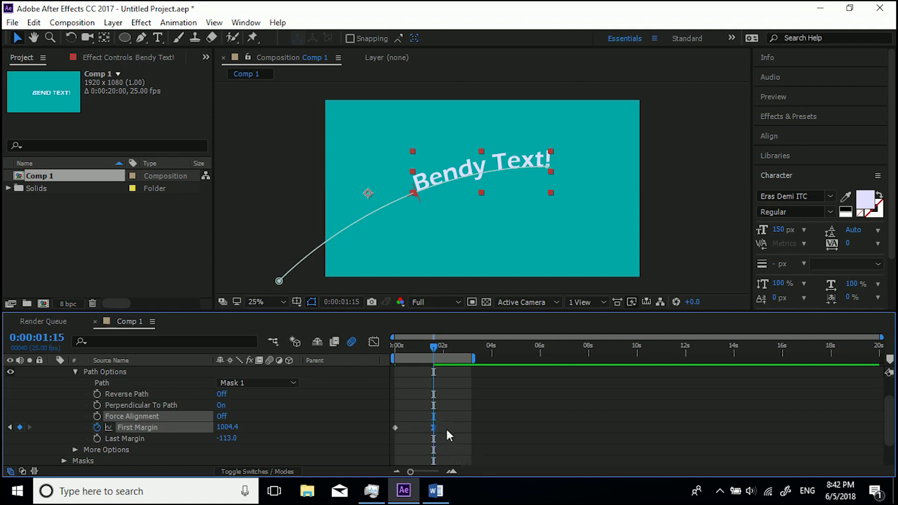
Step: Enable motion blur on Bendy Text! and preview it sliding in along the curve
scroll(268, 410, up, 2)
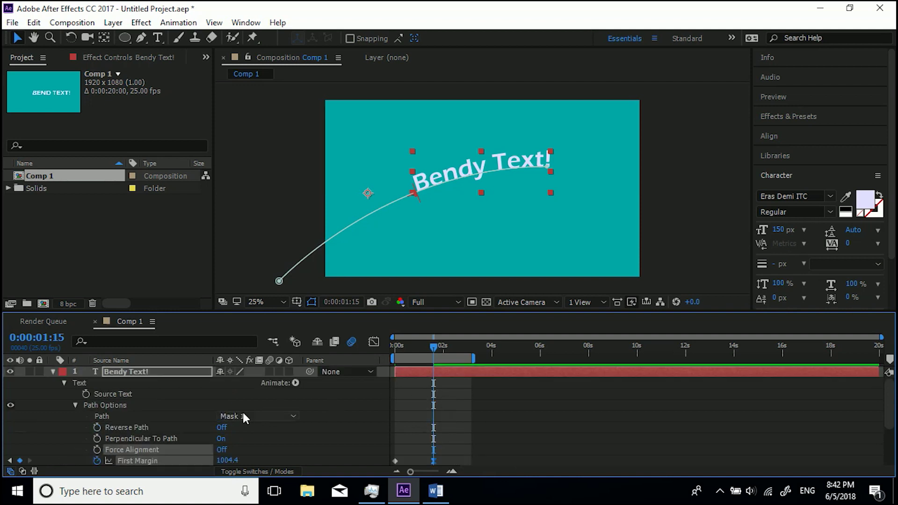
click(52, 372)
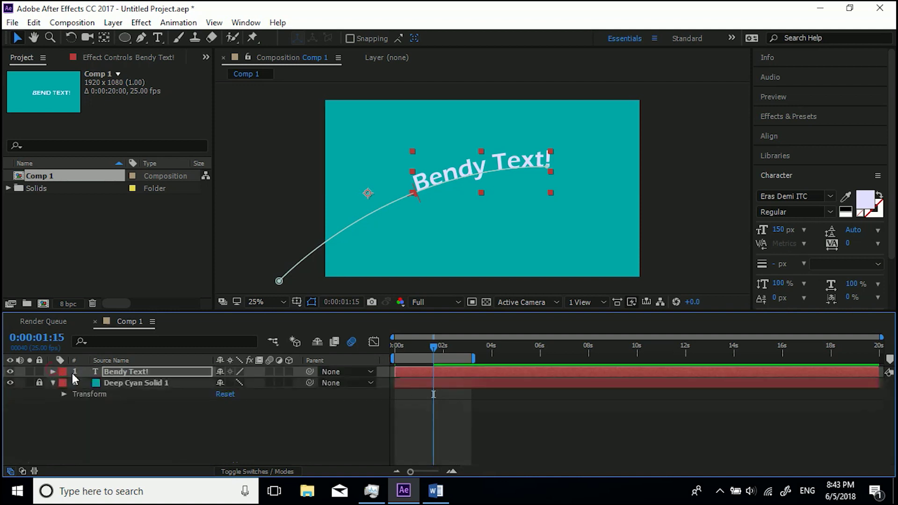
click(269, 371)
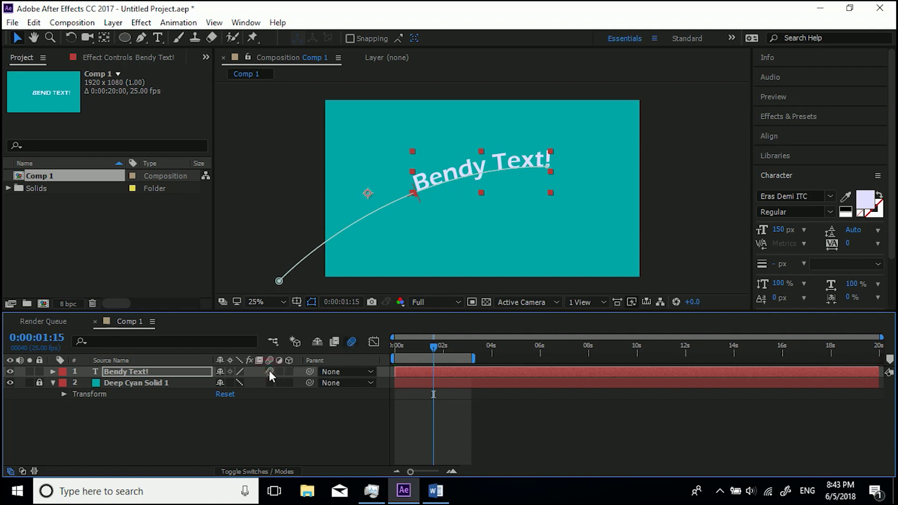
click(253, 471)
click(252, 471)
key(space)
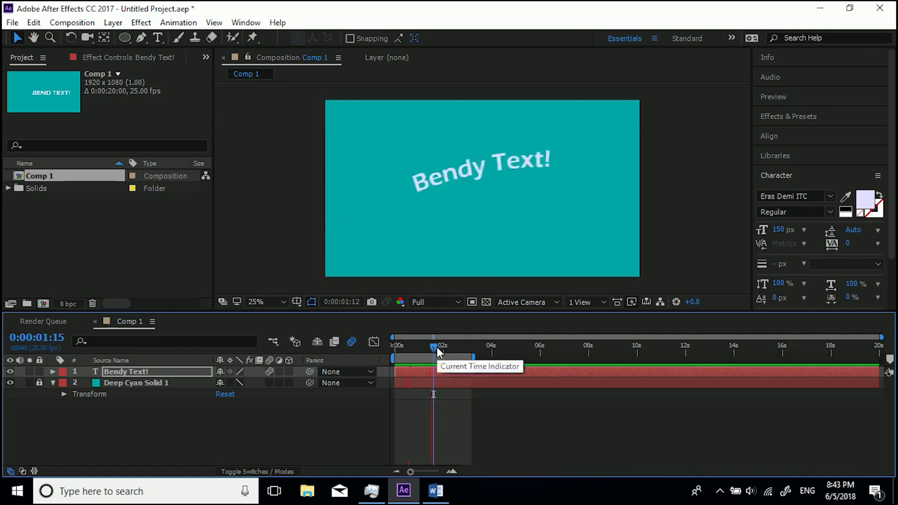
click(431, 369)
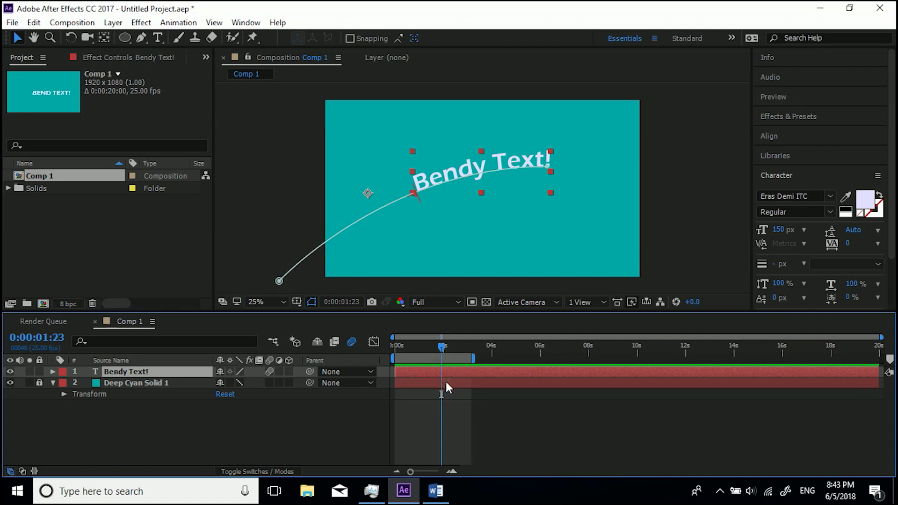
Step: Trim the Bendy Text! layer's out-point to about 6 seconds
key(u)
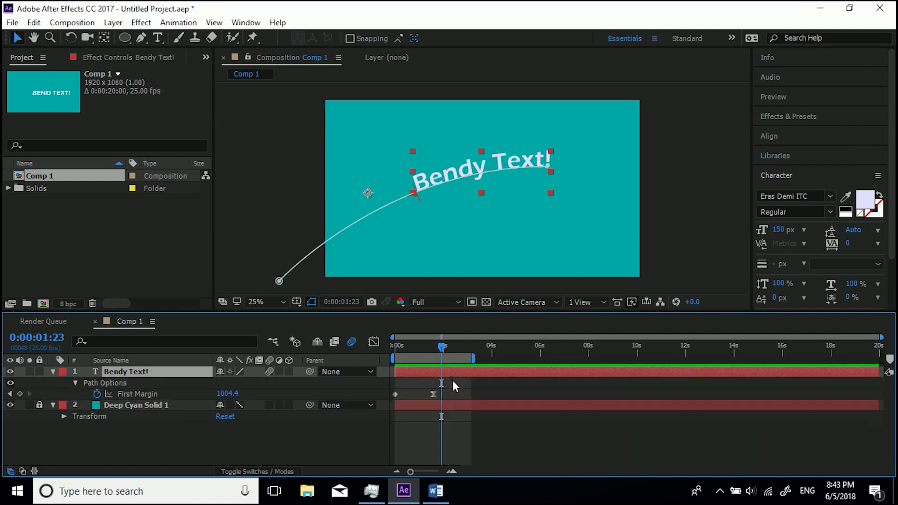
drag(453, 380, 415, 388)
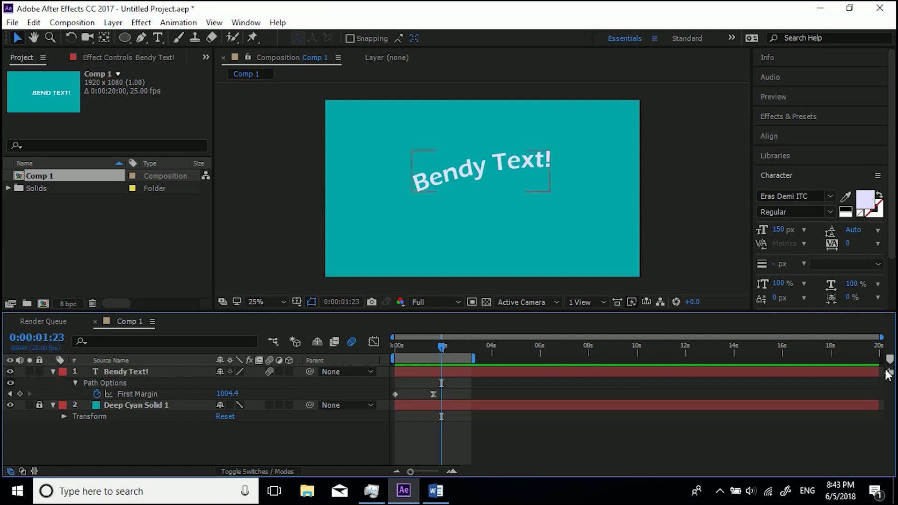
drag(883, 372, 541, 374)
mouse_move(502, 346)
mouse_down()
mouse_move(566, 346)
mouse_move(498, 346)
mouse_up()
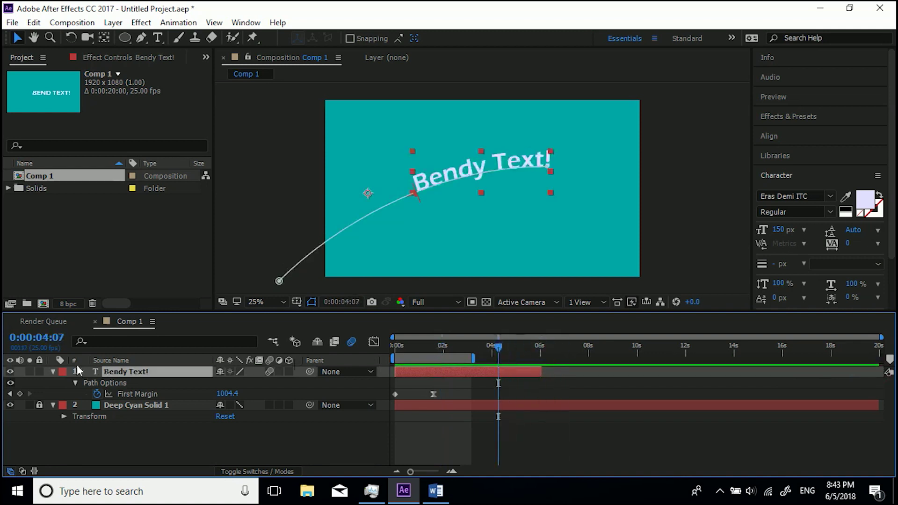
click(53, 372)
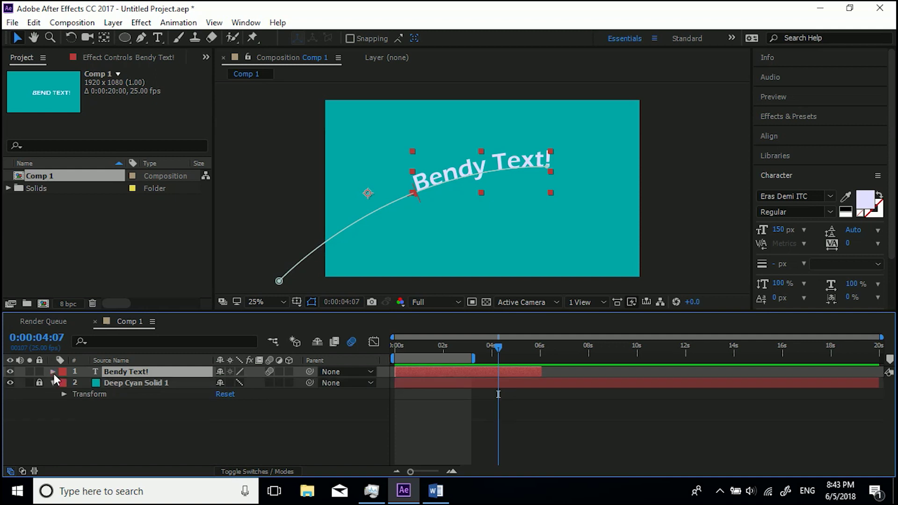
Step: Hide Bendy Text! and add a 'BENDIER TEXT' layer at the upper left, correcting the typo
click(11, 372)
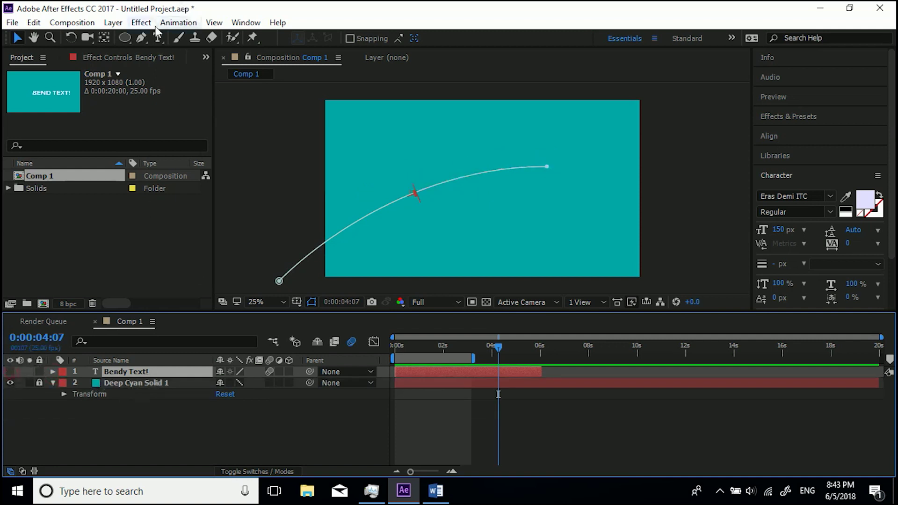
click(156, 39)
click(364, 166)
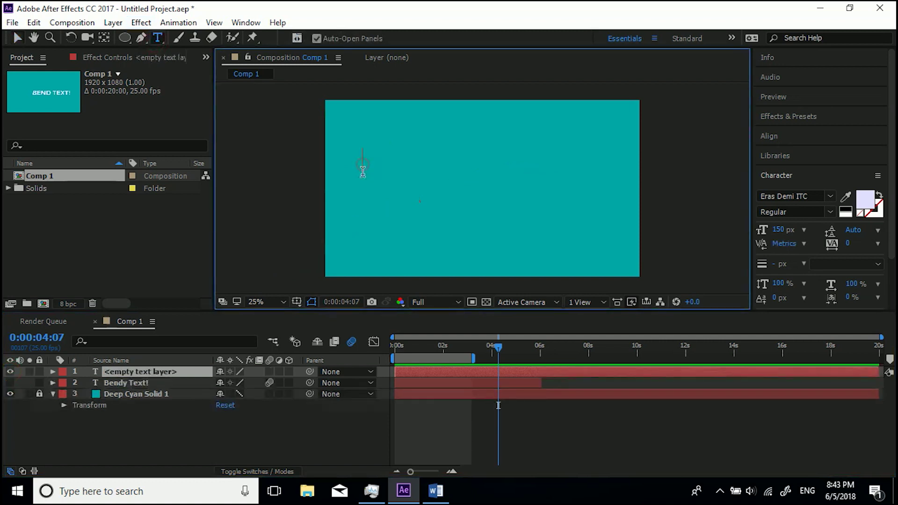
text(BENID)
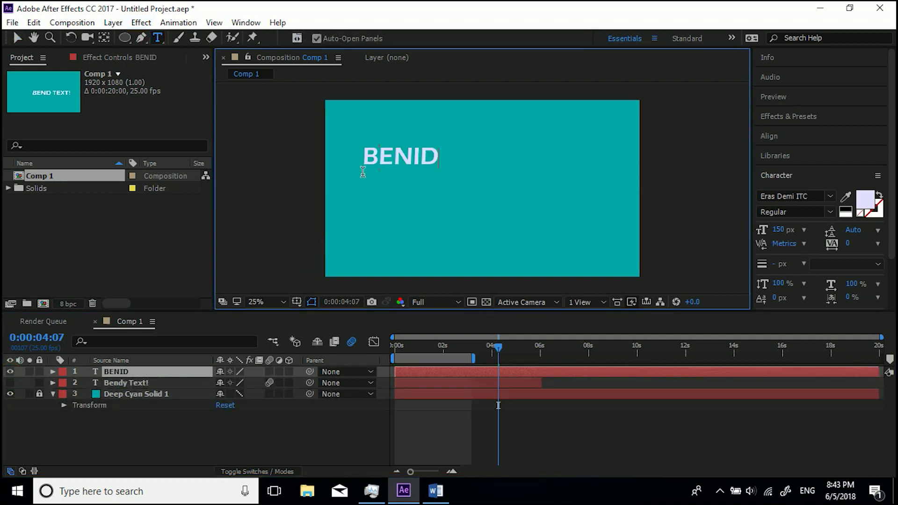
text(DIER TEXT)
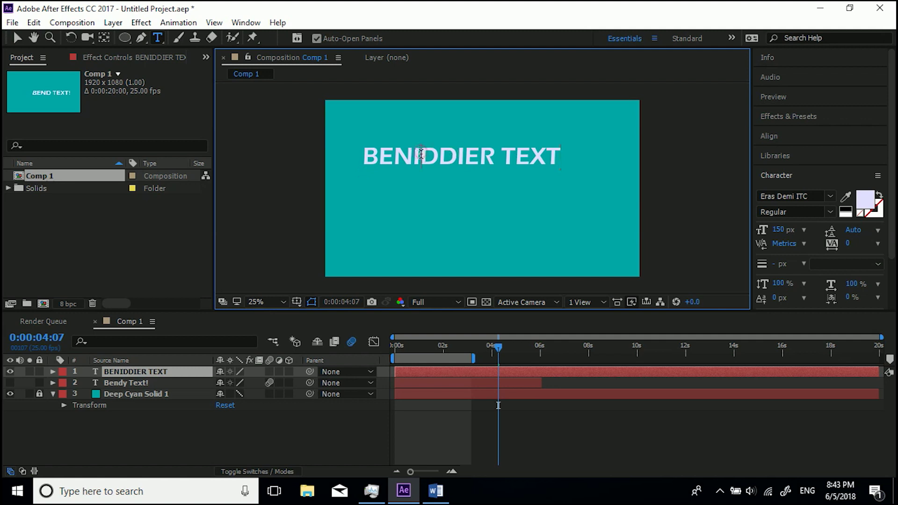
key(BackSpace)
key(BackSpace)
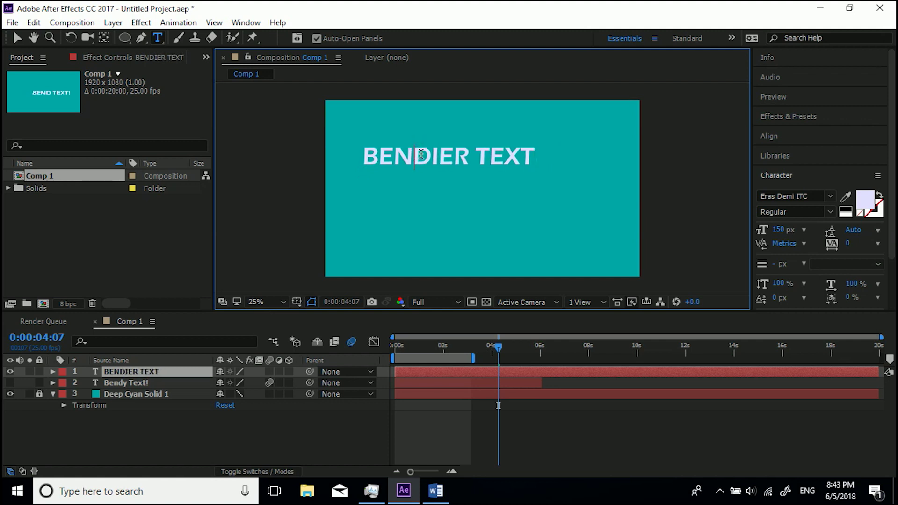
click(141, 39)
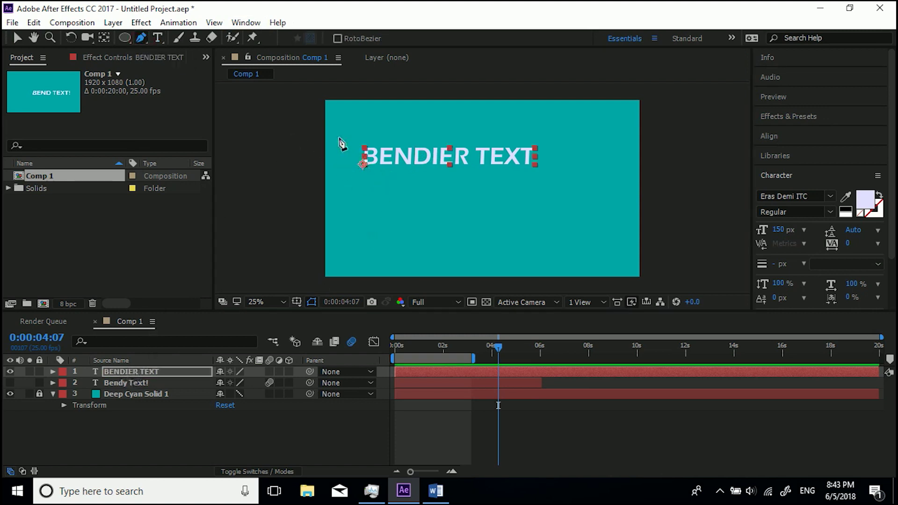
Step: Draw an open wavy Pen mask across BENDIER TEXT ending past the right edge, then expand the layer
click(313, 188)
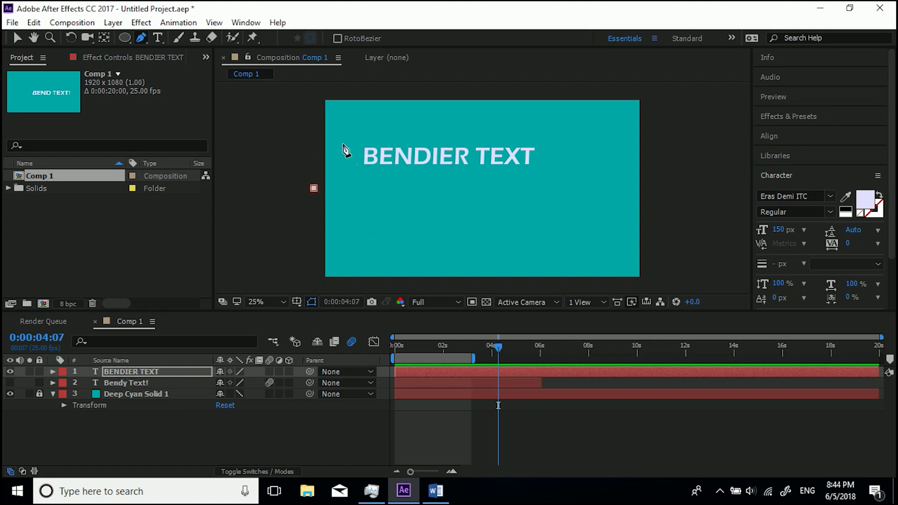
drag(365, 146, 412, 149)
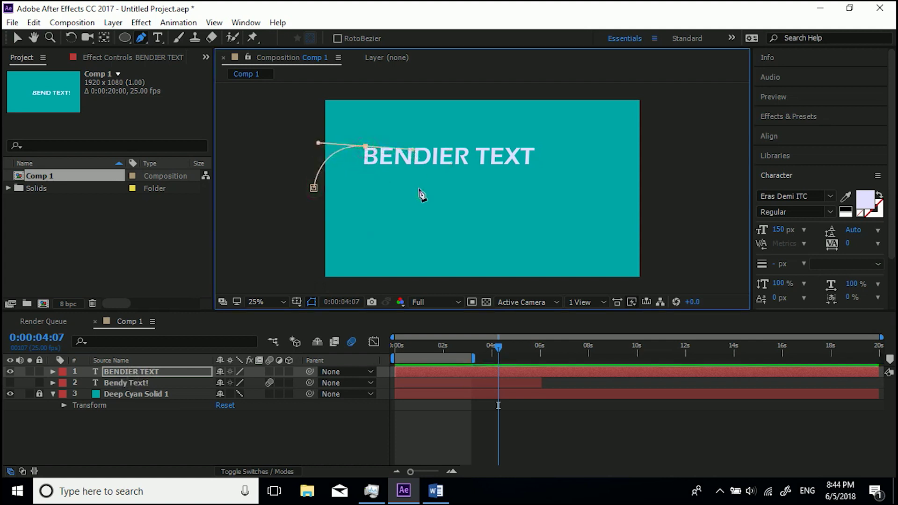
drag(419, 188, 465, 189)
drag(482, 151, 501, 155)
click(528, 189)
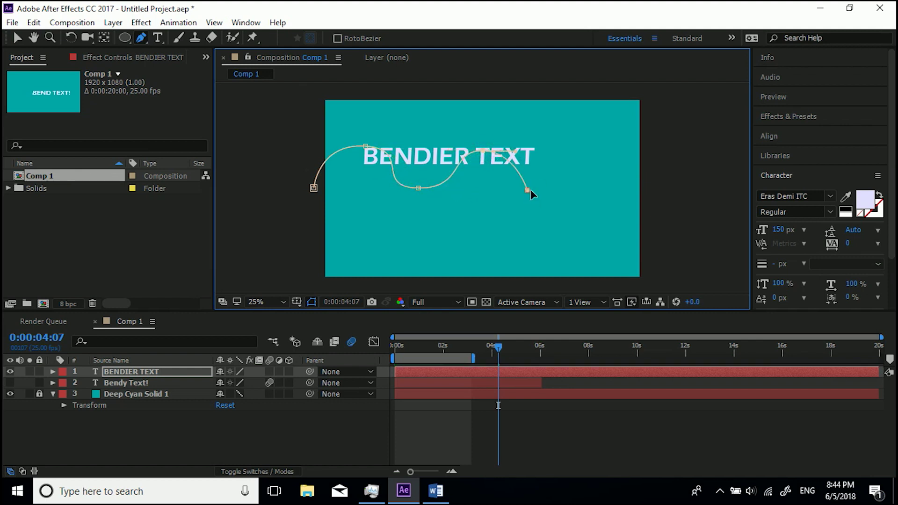
drag(548, 189, 549, 189)
drag(579, 152, 608, 153)
drag(629, 193, 655, 195)
drag(693, 156, 692, 126)
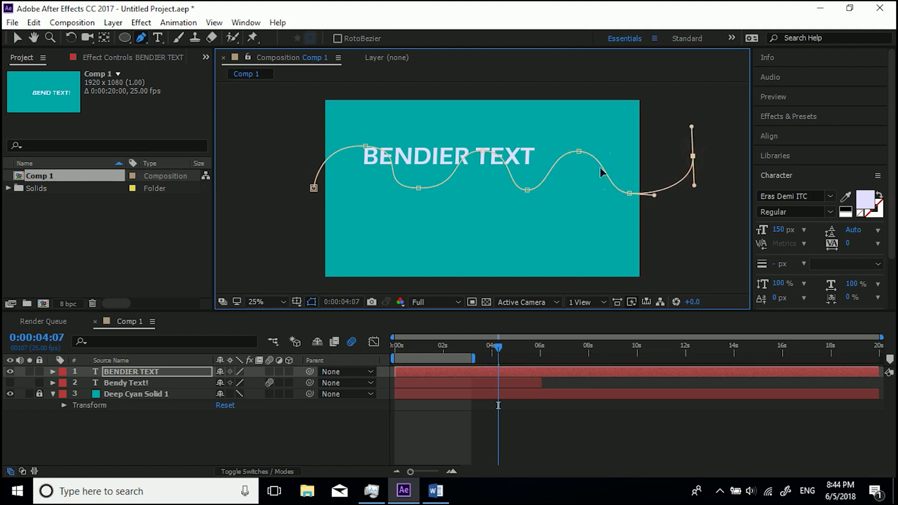
click(52, 371)
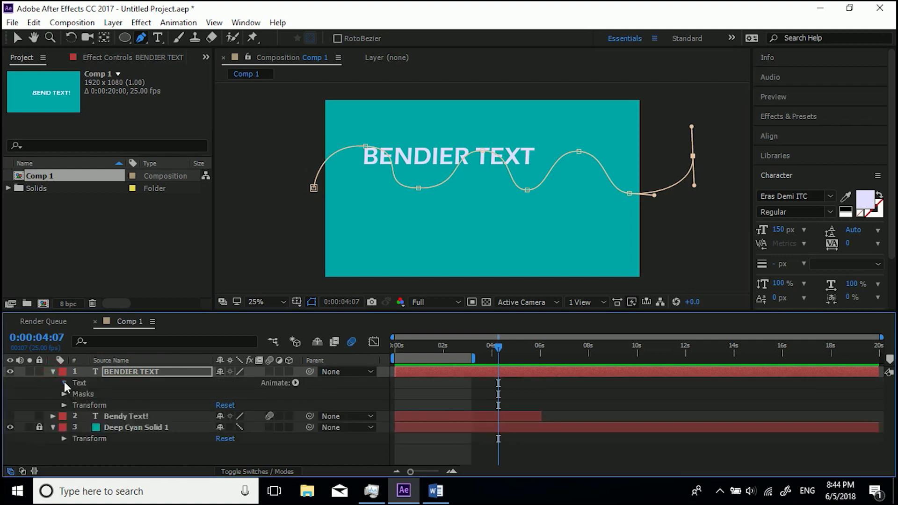
Step: Set the BENDIER TEXT Path Options path to Mask 1
click(64, 383)
click(75, 405)
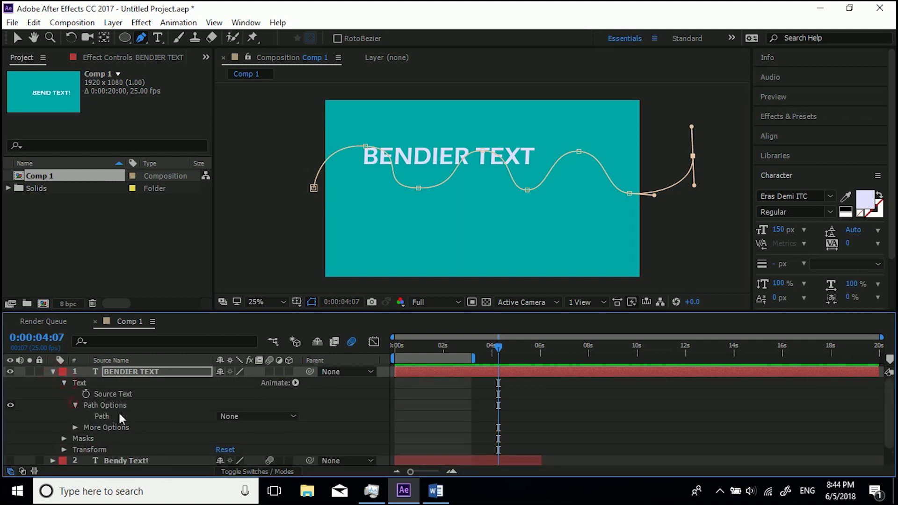
click(228, 416)
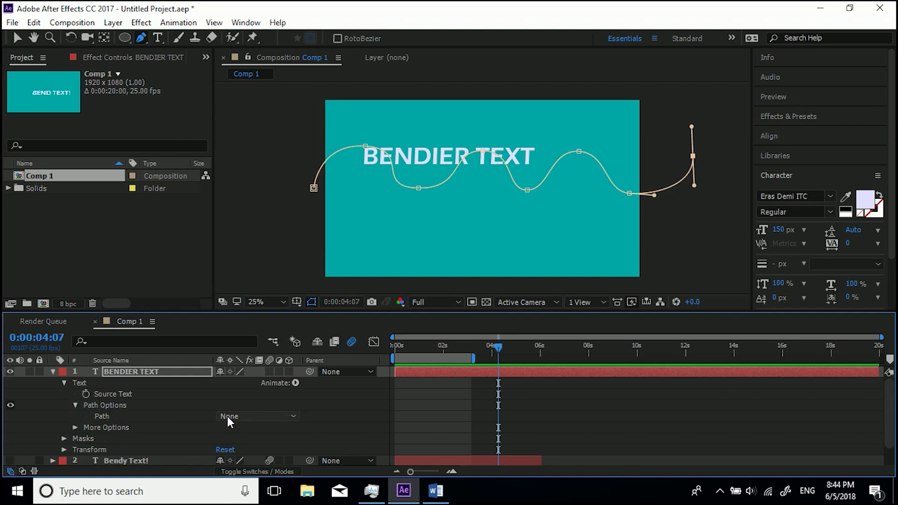
click(243, 449)
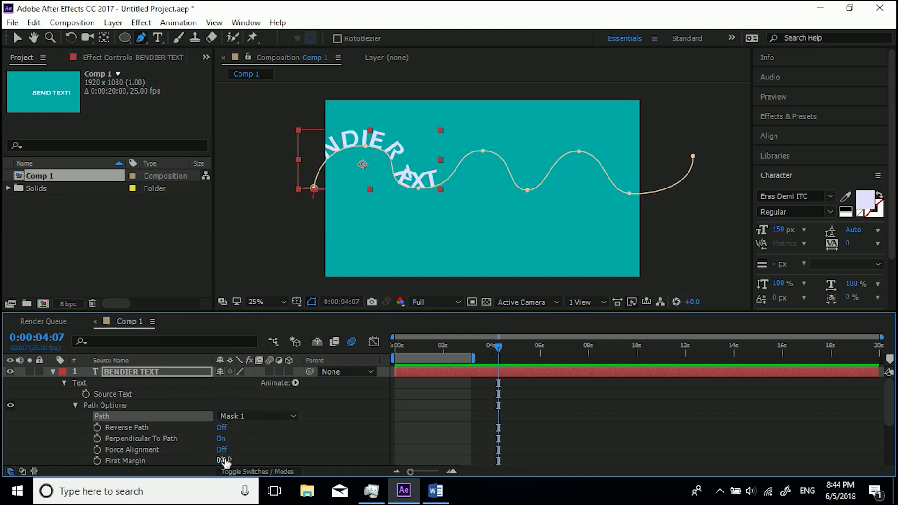
Step: Set First Margin to 470, Force Alignment On and Last Margin to -912
drag(225, 461, 247, 436)
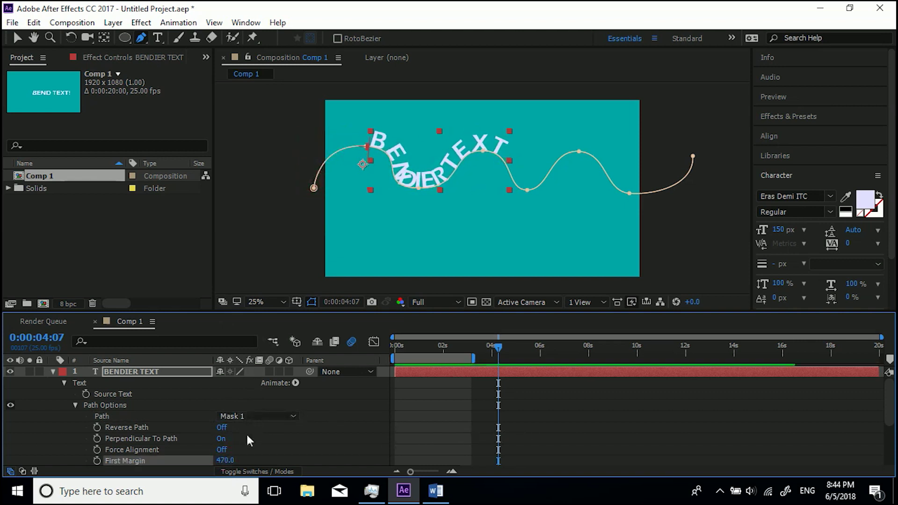
click(221, 449)
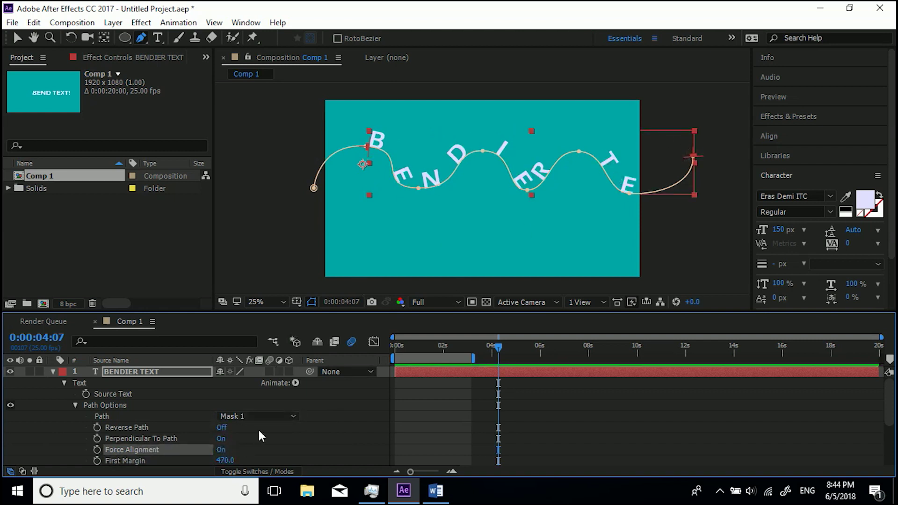
scroll(257, 428, down, 3)
drag(245, 437, 163, 439)
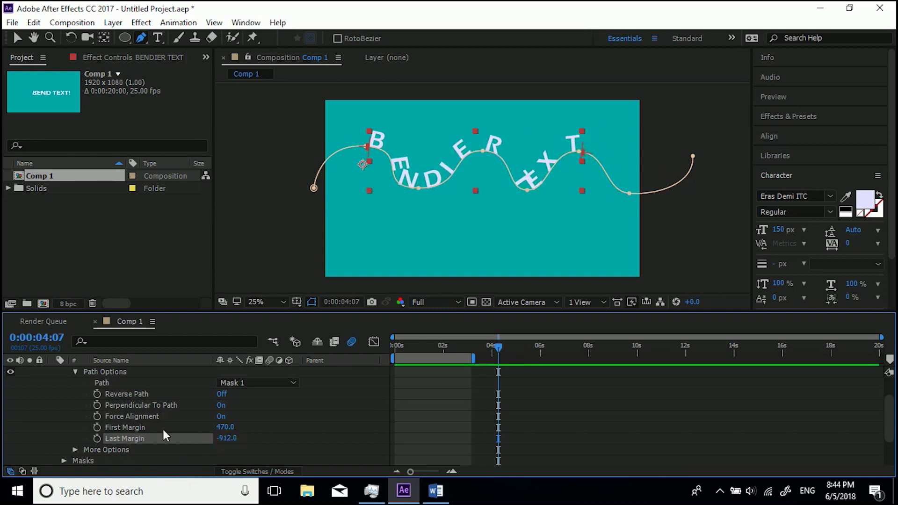
Step: Shift the text on the path and turn Perpendicular To Path Off so letters stand upright
drag(226, 429, 184, 427)
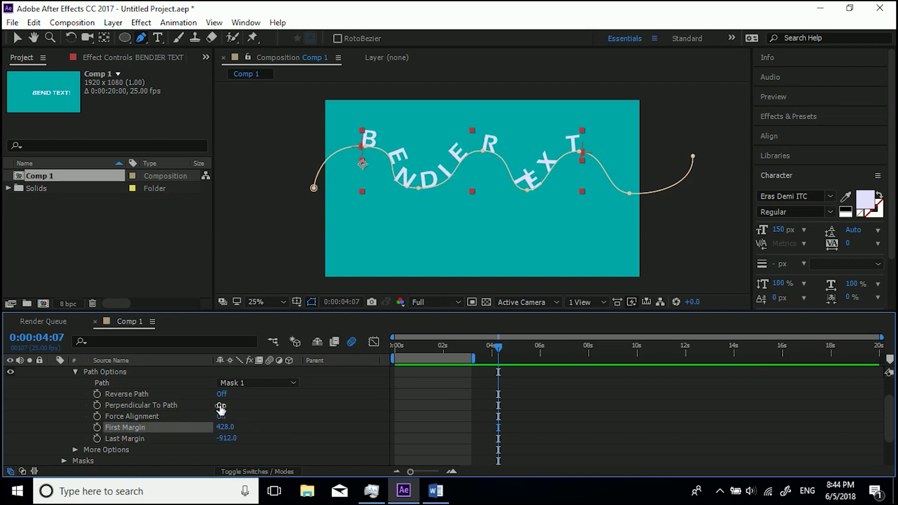
click(222, 405)
click(222, 405)
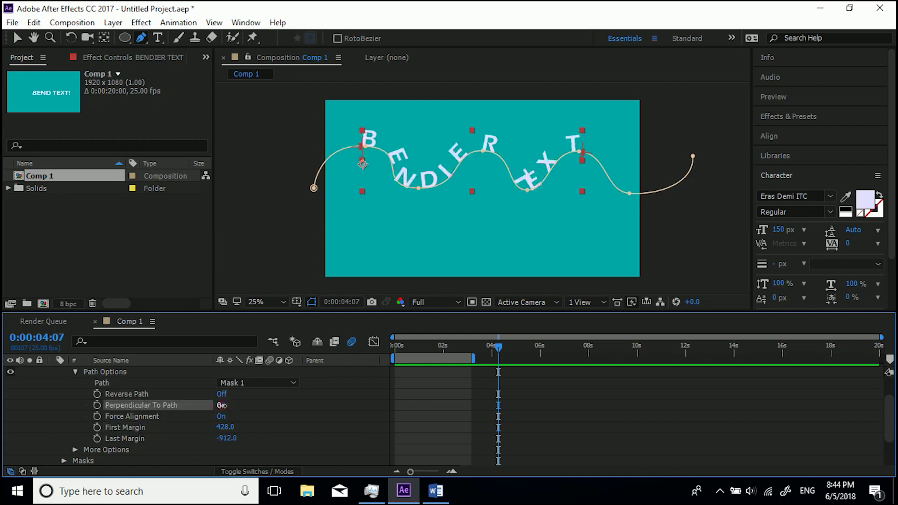
click(222, 405)
click(222, 405)
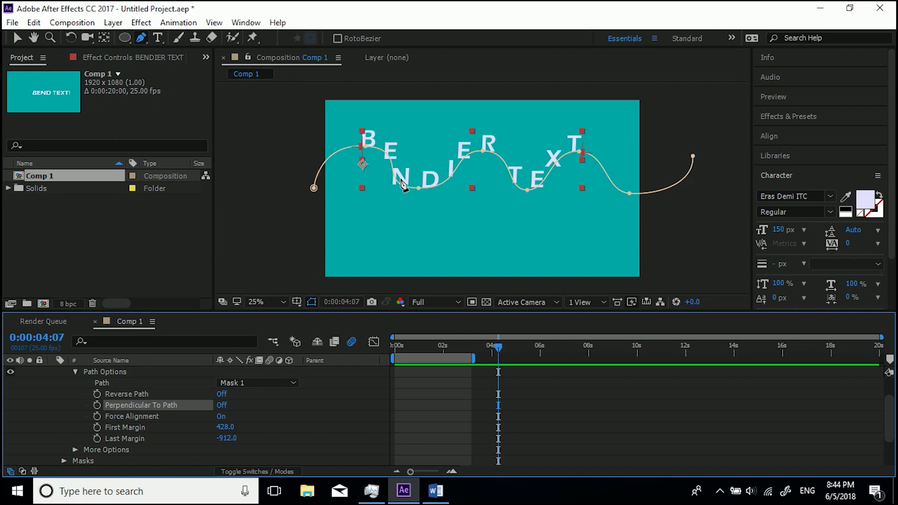
click(222, 405)
click(222, 405)
click(221, 405)
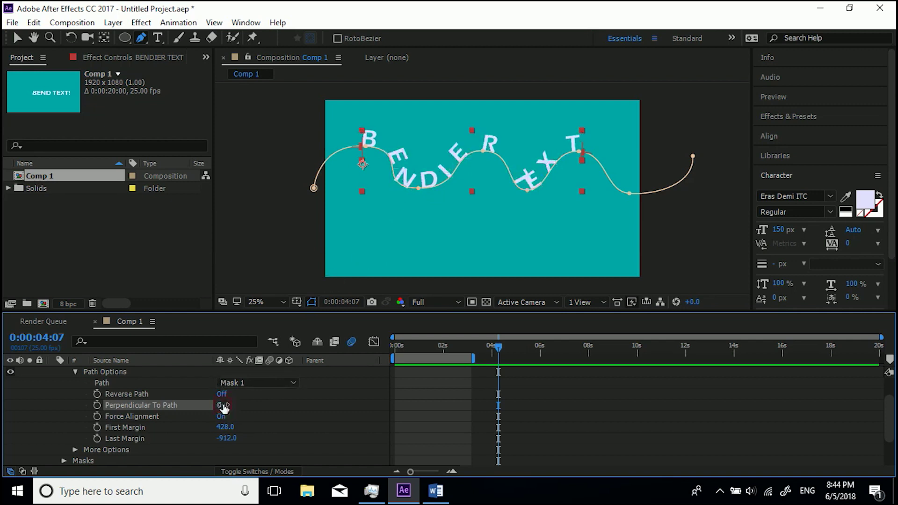
click(222, 405)
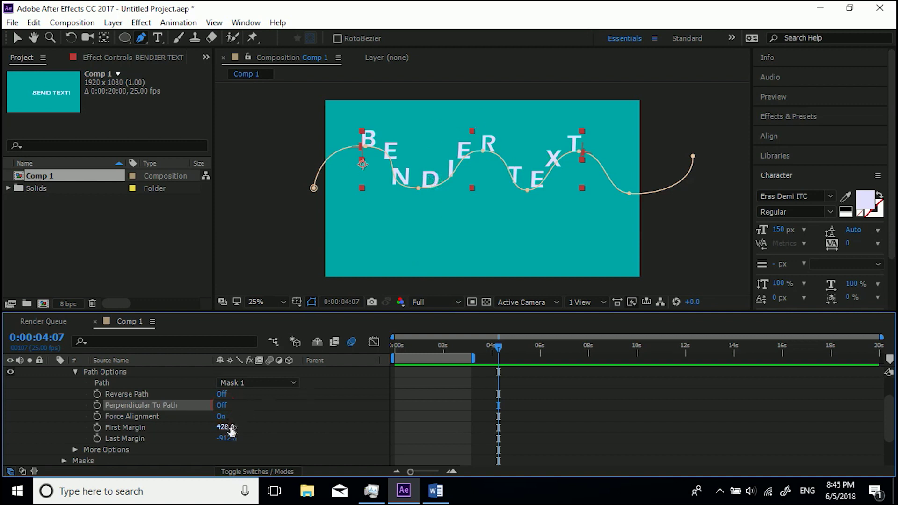
Step: Set First Margin to 502 and deselect the layer to preview the text without the path
drag(228, 432, 199, 454)
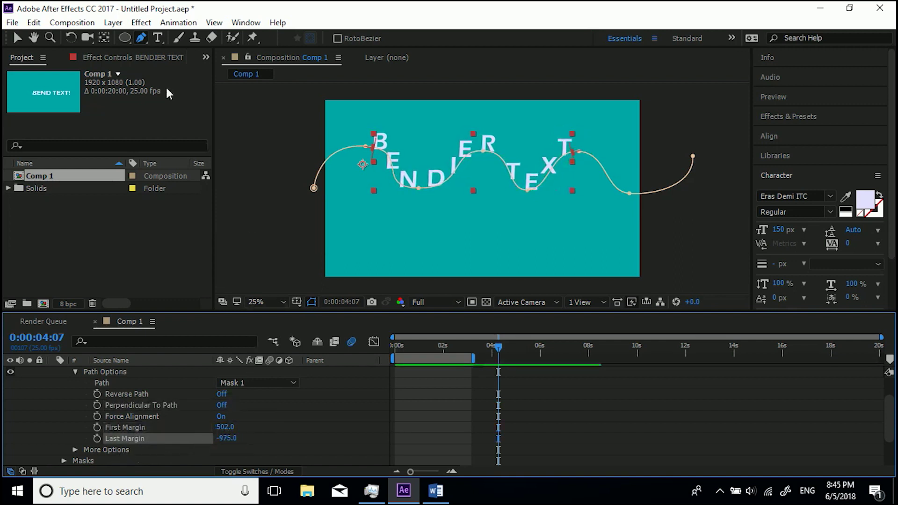
click(18, 37)
click(254, 152)
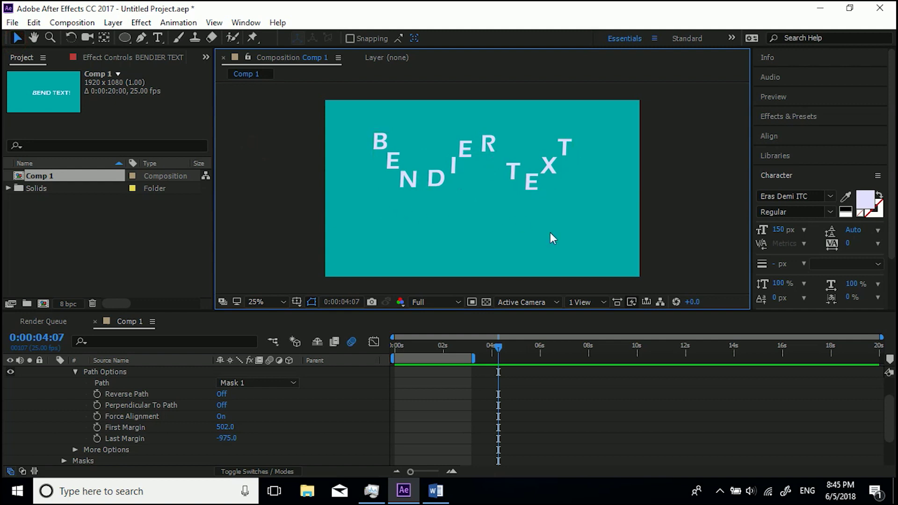
Step: Collapse BENDIER TEXT's properties and hide the layer
click(75, 373)
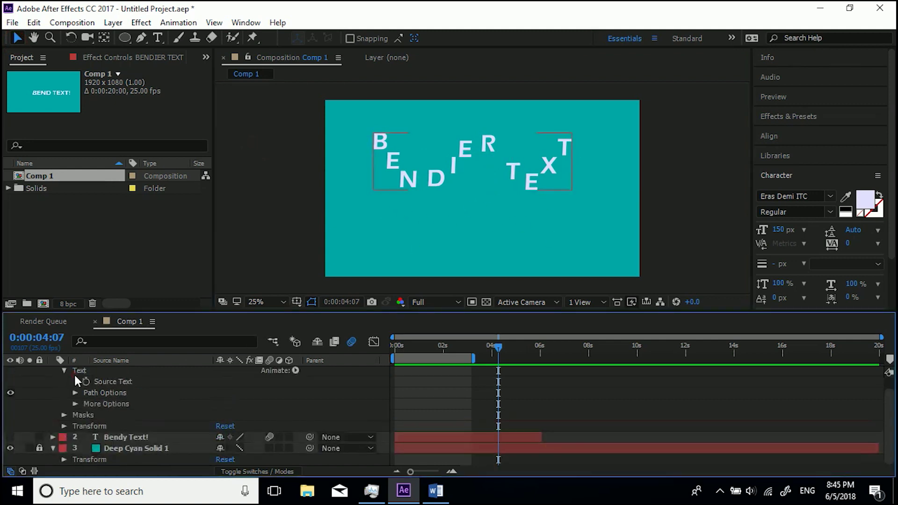
scroll(58, 376, up, 1)
click(52, 372)
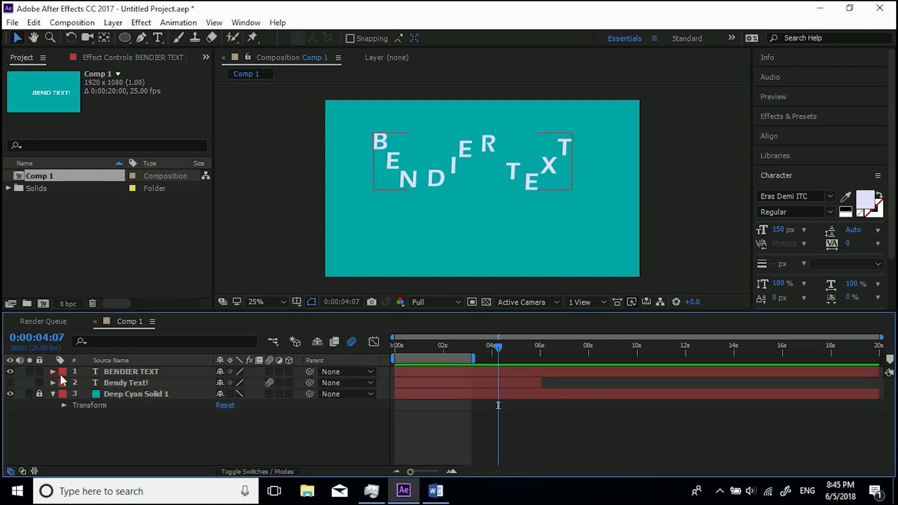
click(9, 371)
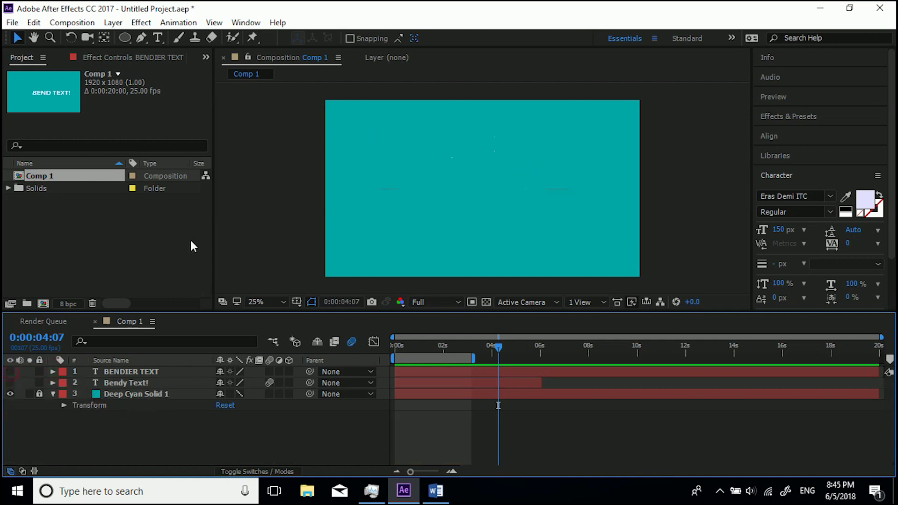
Step: Create a text layer reading 'Wrap text around a circle' and nudge it up and left
click(158, 37)
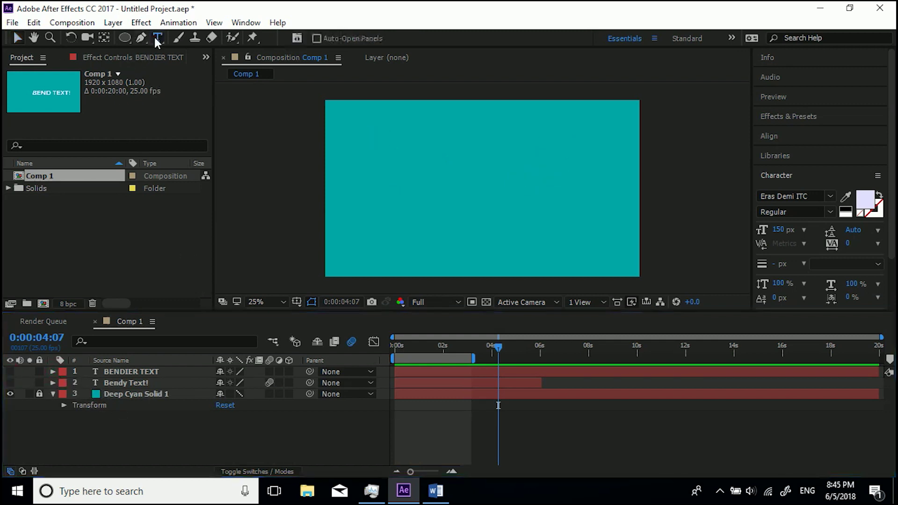
click(435, 192)
text(W)
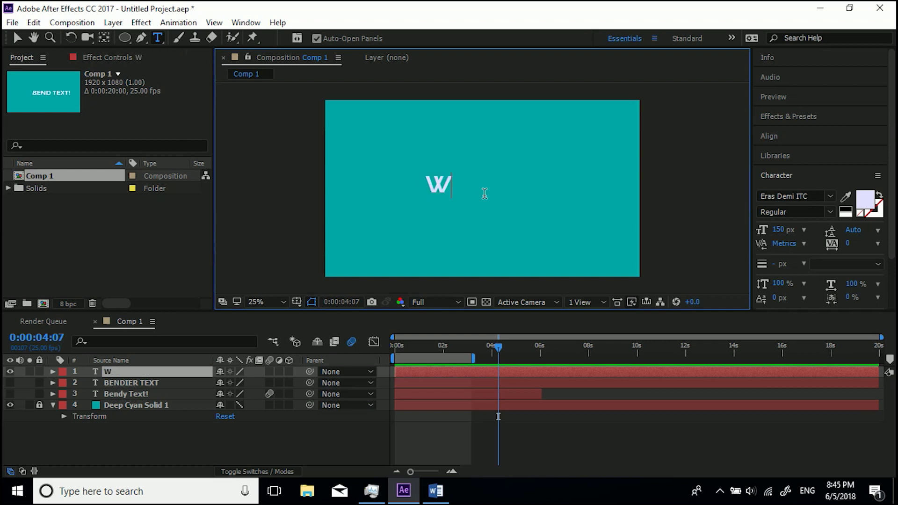
text(rap text a)
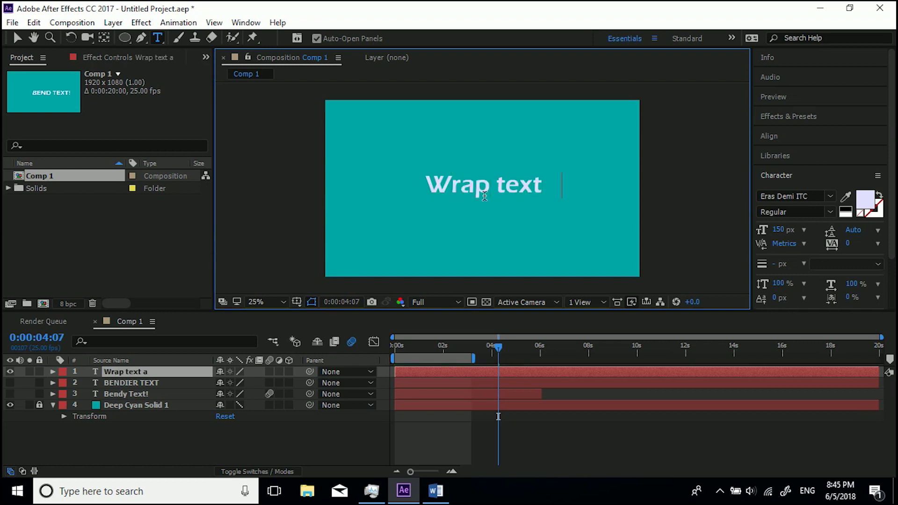
text(round a ci)
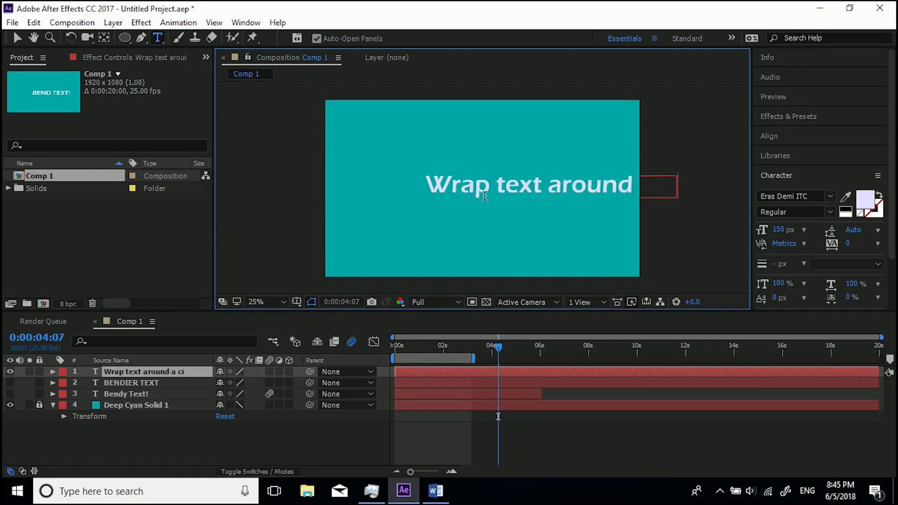
text(rcle)
click(17, 38)
drag(504, 190, 411, 179)
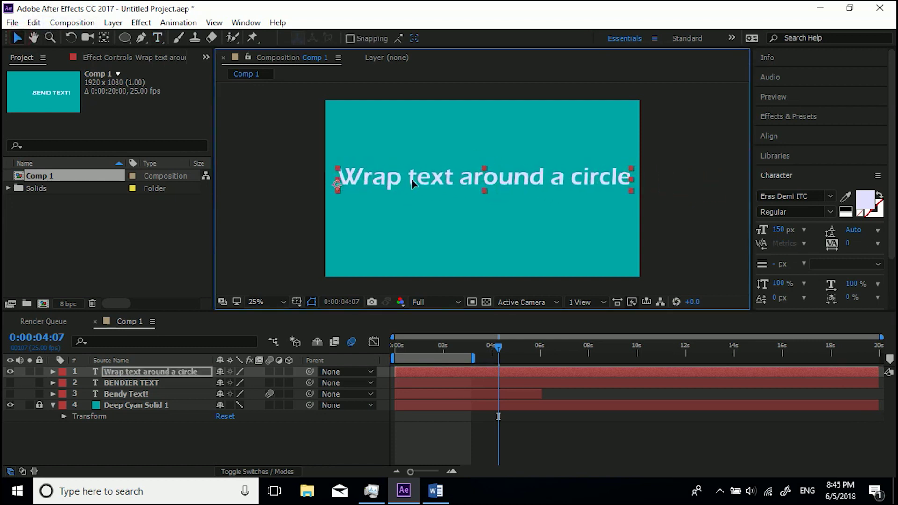
Step: Draw a circular Ellipse mask on the text layer and shift it up and left over the text
click(127, 34)
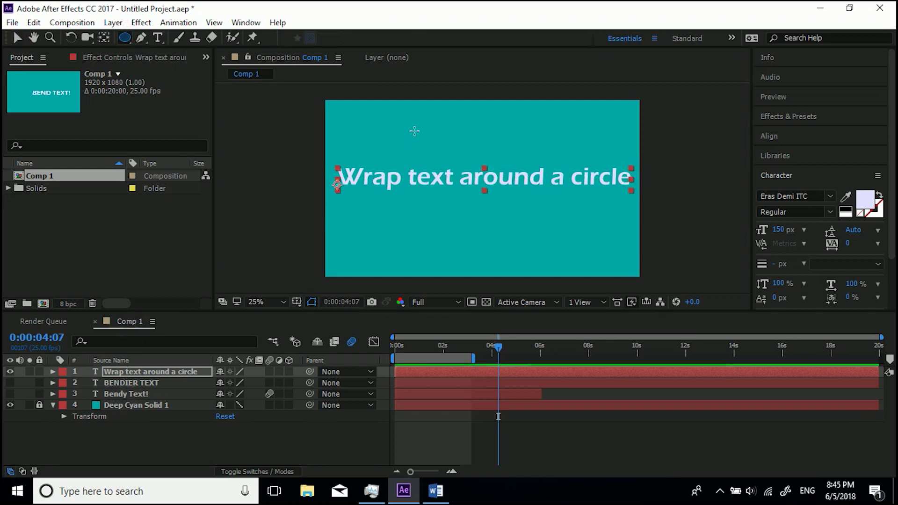
drag(441, 147, 556, 264)
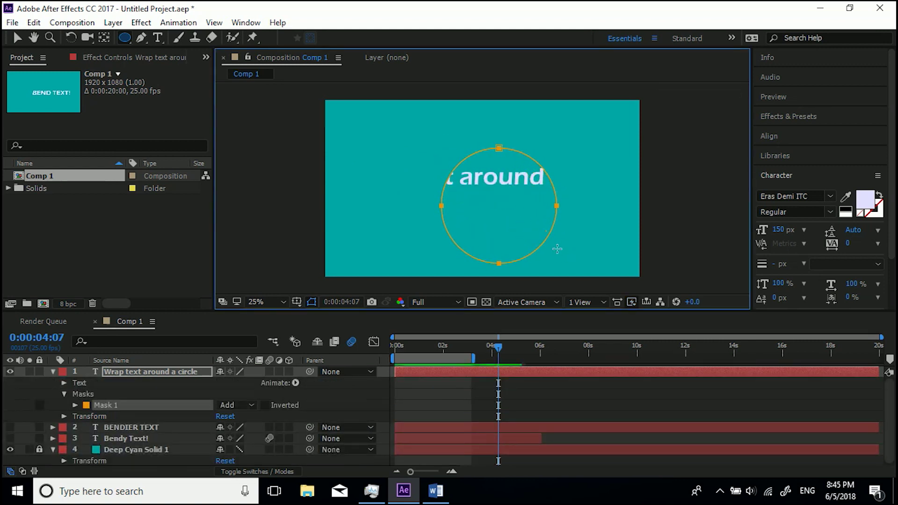
click(17, 37)
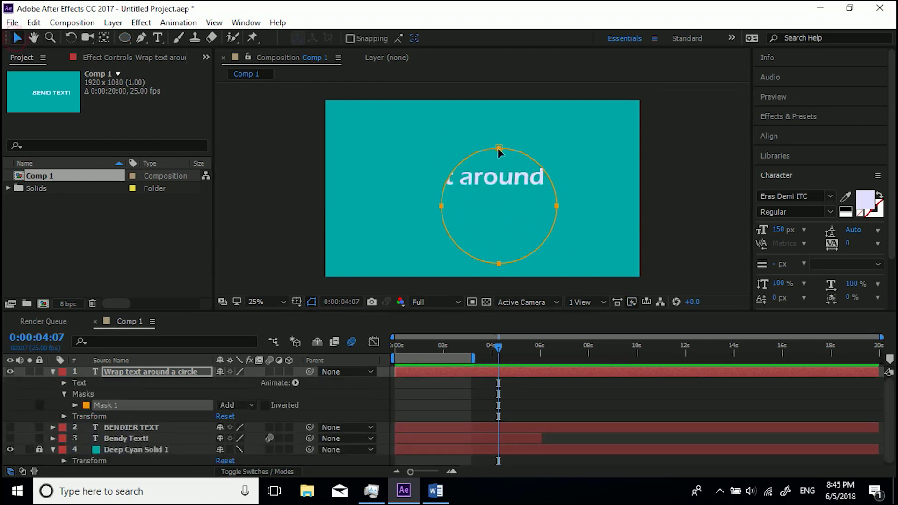
drag(498, 148, 468, 129)
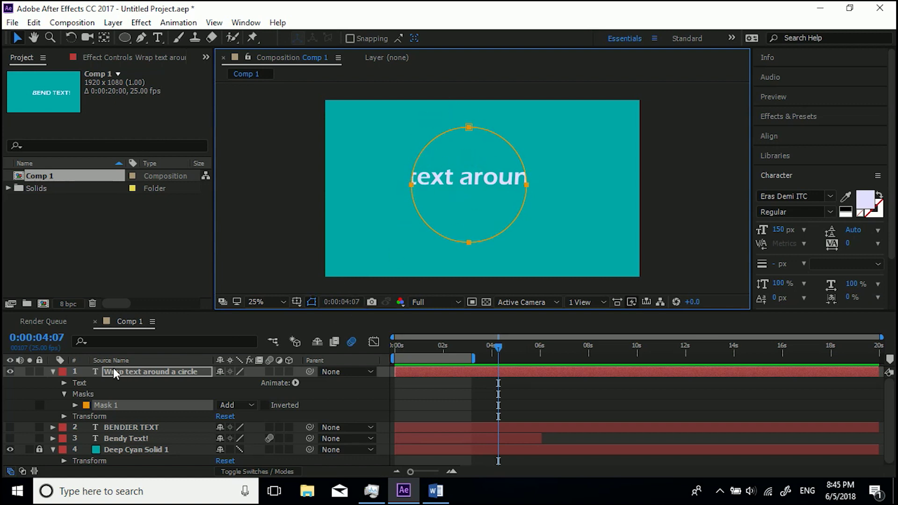
Step: Set the circle text's Path Options path to Mask 1
click(64, 383)
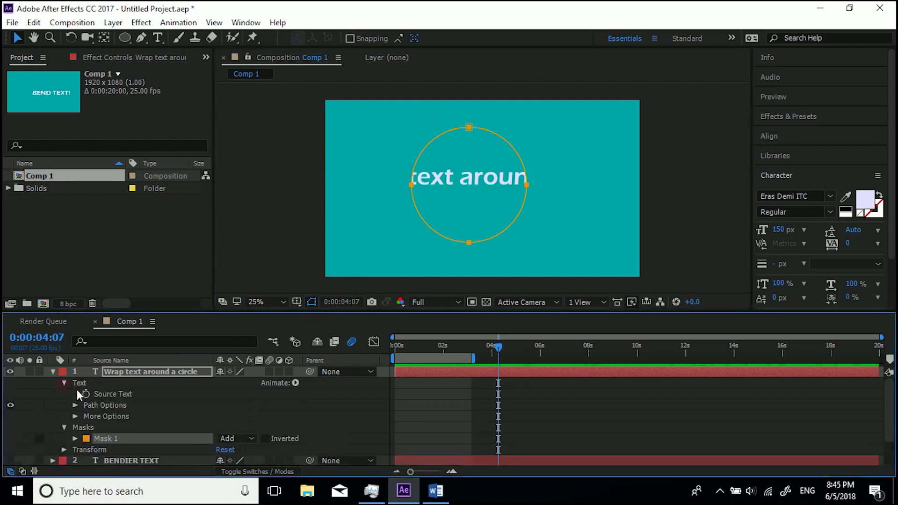
click(75, 405)
click(234, 414)
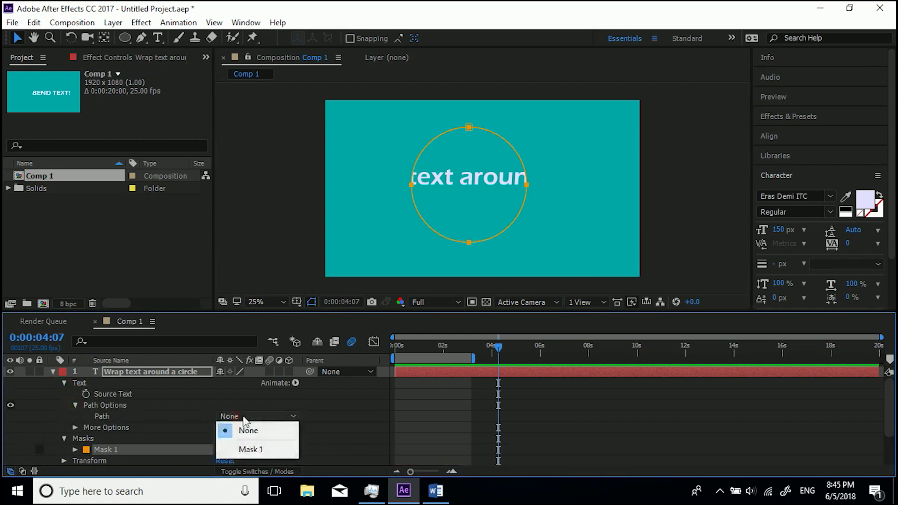
click(260, 449)
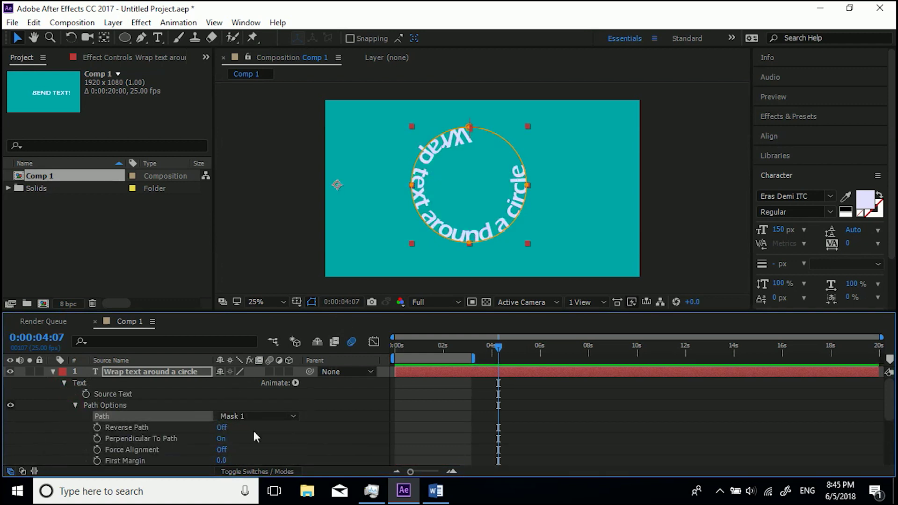
Step: Turn Reverse Path On and set First Margin to -797 to wrap the text outside the circle
scroll(255, 429, down, 1)
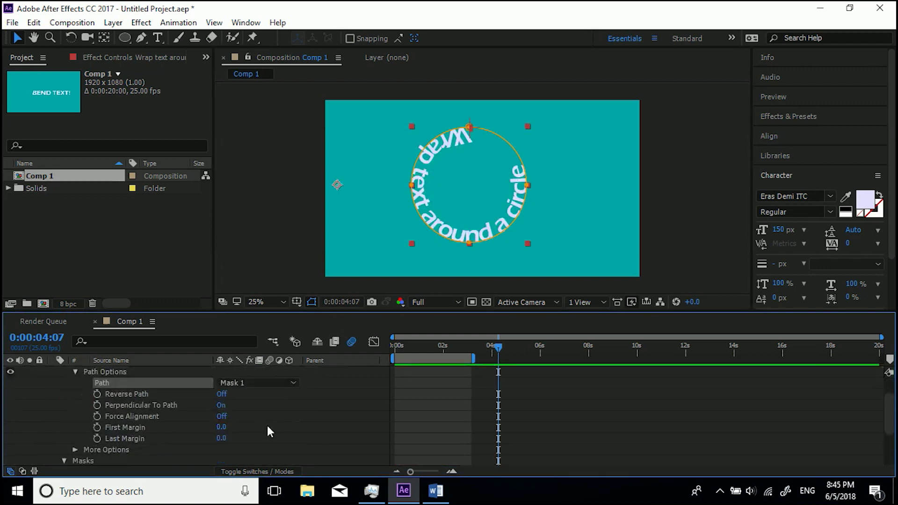
click(223, 394)
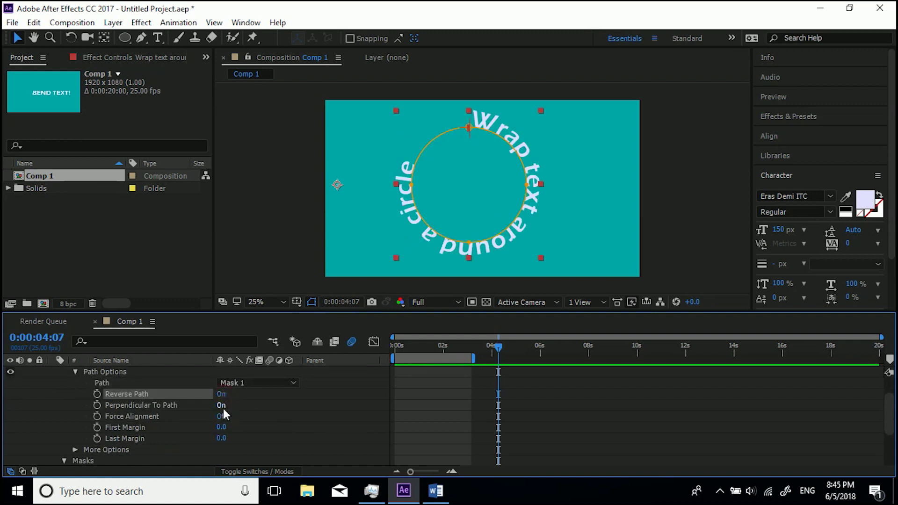
drag(221, 427, 18, 475)
drag(229, 427, 82, 442)
Step: Keyframe First Margin at 0s and set a new First Margin value at 2 seconds
click(395, 346)
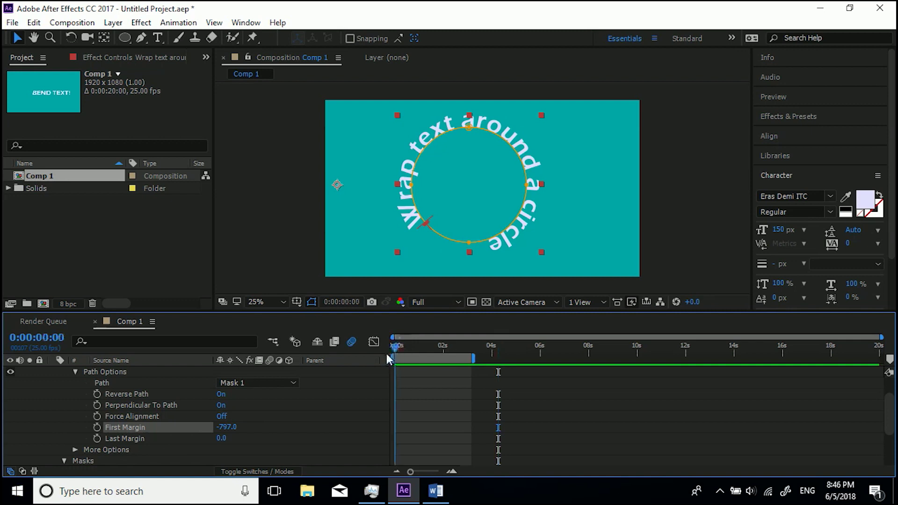
click(97, 428)
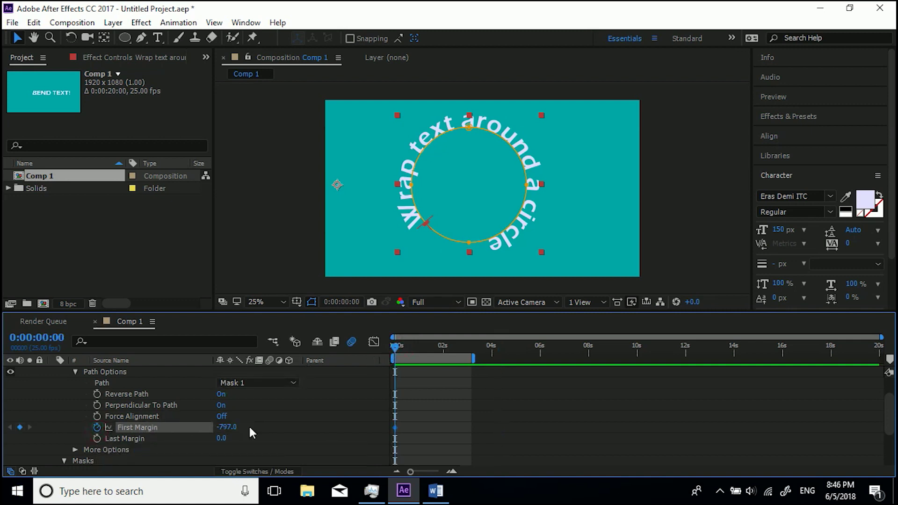
key(space)
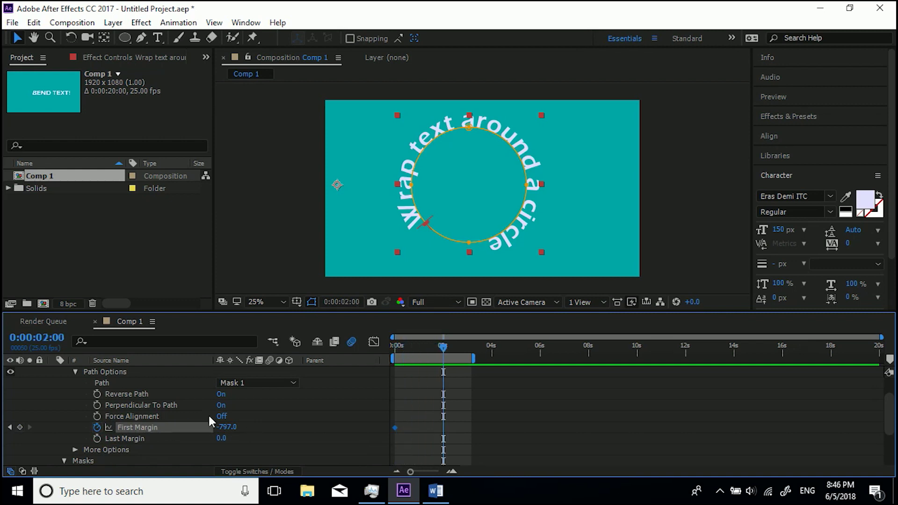
drag(220, 427, 892, 427)
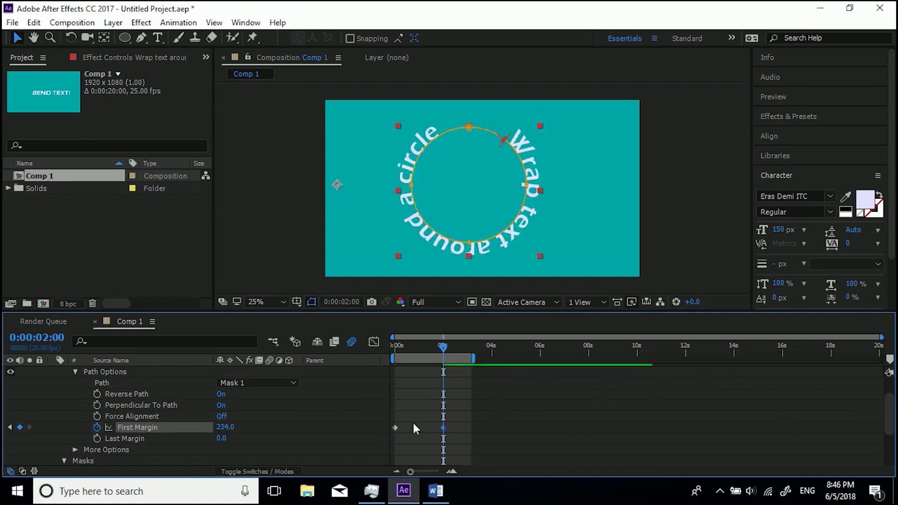
mouse_move(396, 427)
mouse_down()
mouse_move(457, 428)
mouse_move(395, 431)
mouse_up()
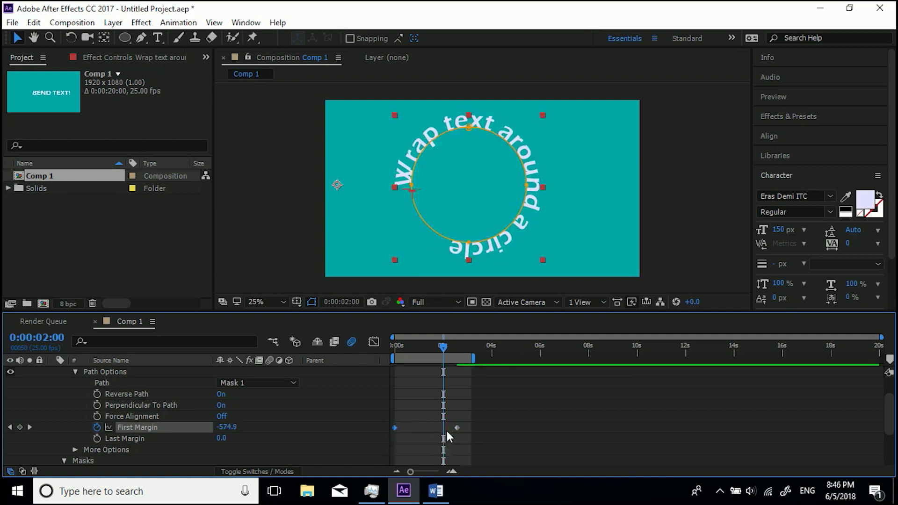
drag(457, 427, 447, 428)
Step: Zoom the timeline and fine-tune the 2-second First Margin keyframe to -906.0
drag(406, 346, 446, 363)
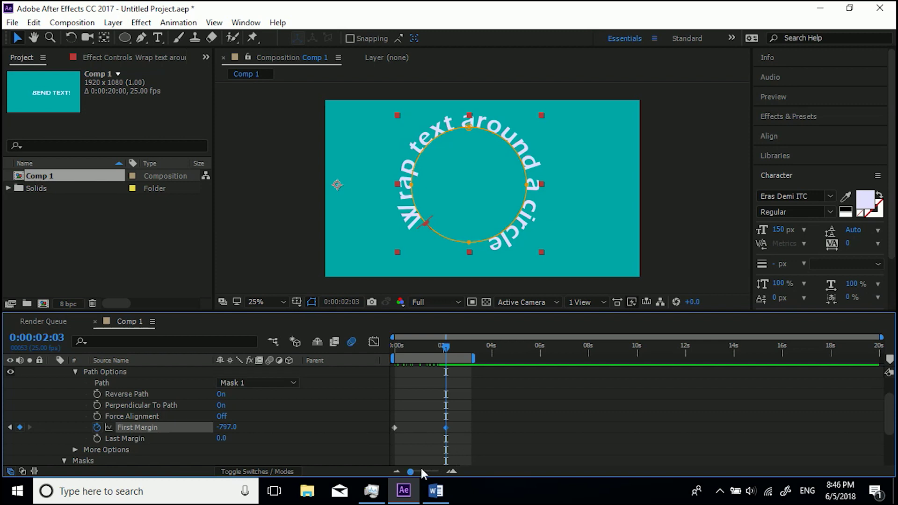
mouse_move(421, 468)
mouse_down()
mouse_move(434, 468)
mouse_move(424, 469)
mouse_up()
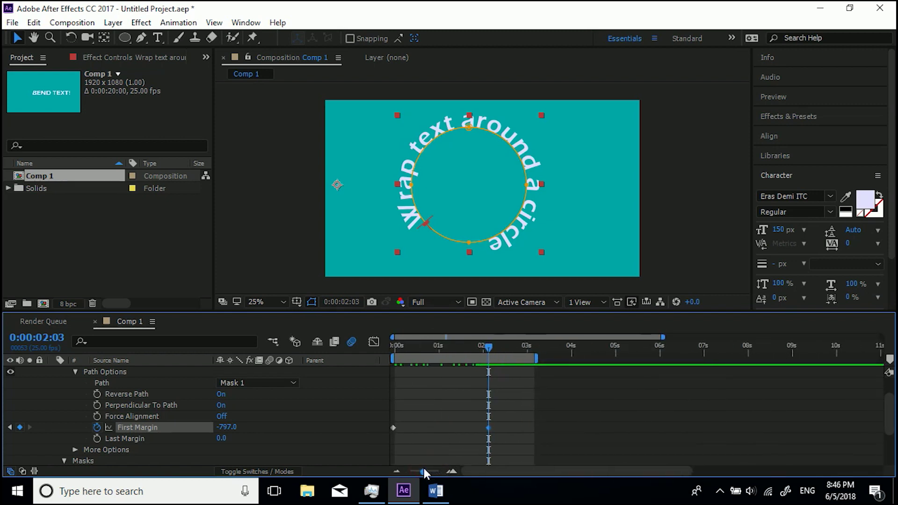
drag(228, 431, 182, 441)
drag(175, 441, 173, 442)
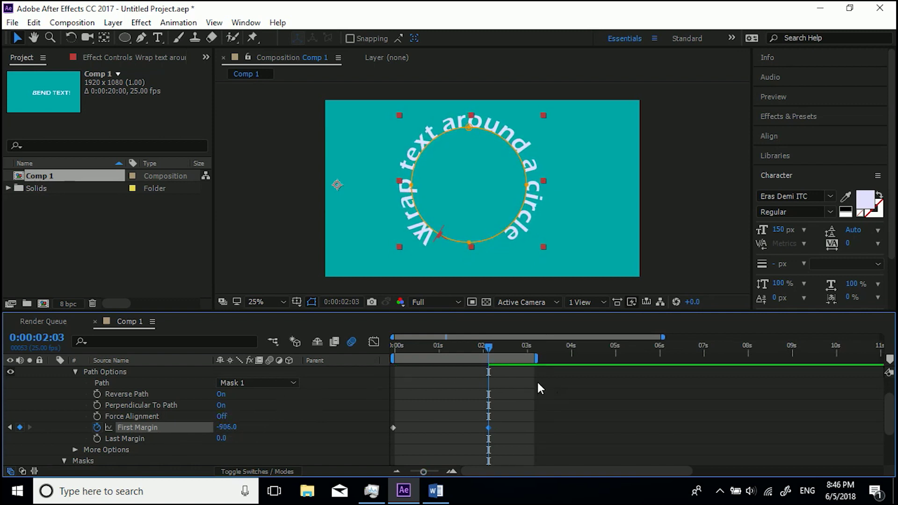
drag(508, 395, 489, 433)
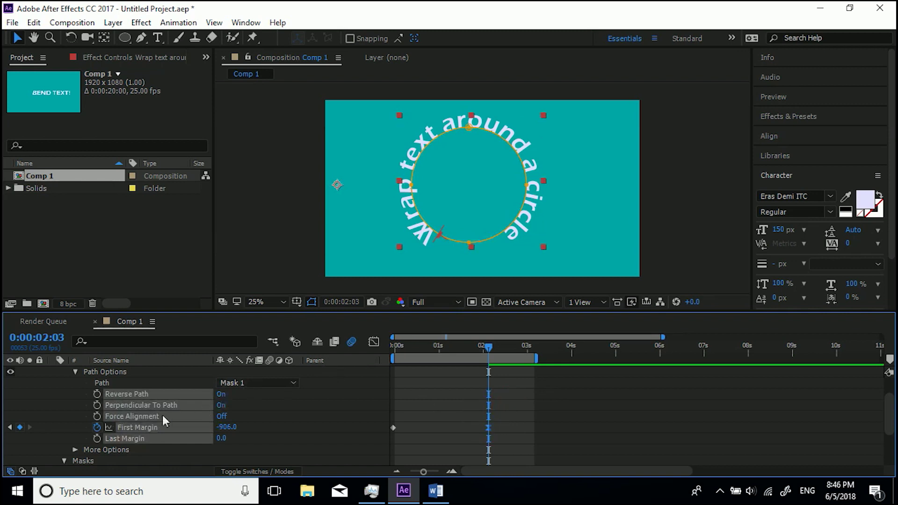
scroll(102, 391, up, 3)
Step: Enable motion blur on the circle text layer and play the spinning-text preview
click(52, 371)
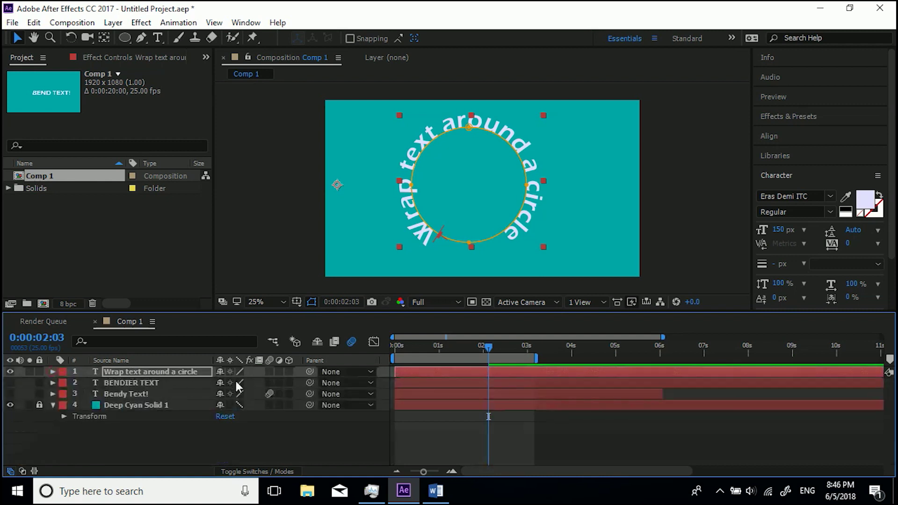
click(270, 371)
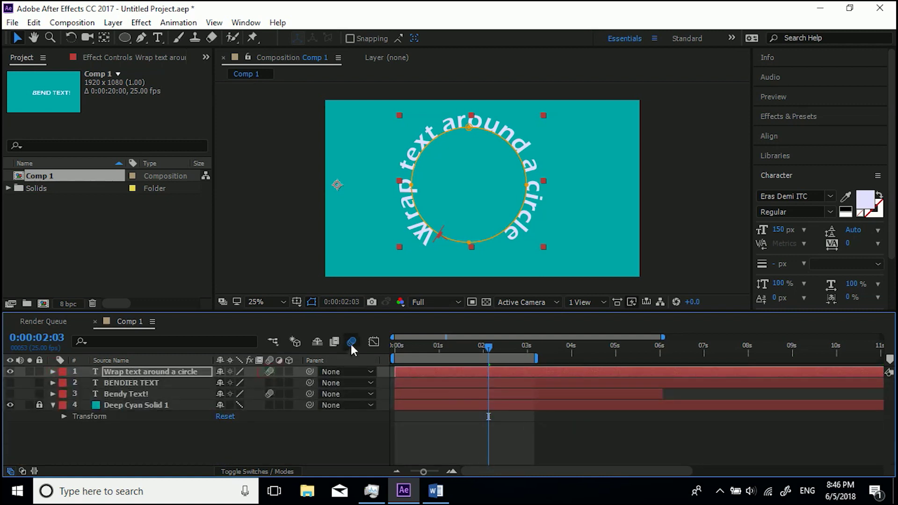
key(space)
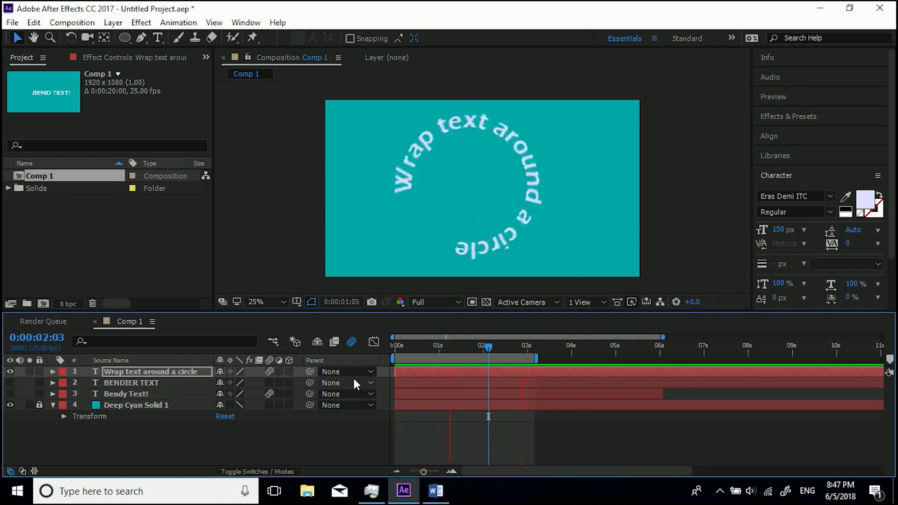
Step: Hide the circle text layer and make the Bendy Text! layer visible
click(10, 372)
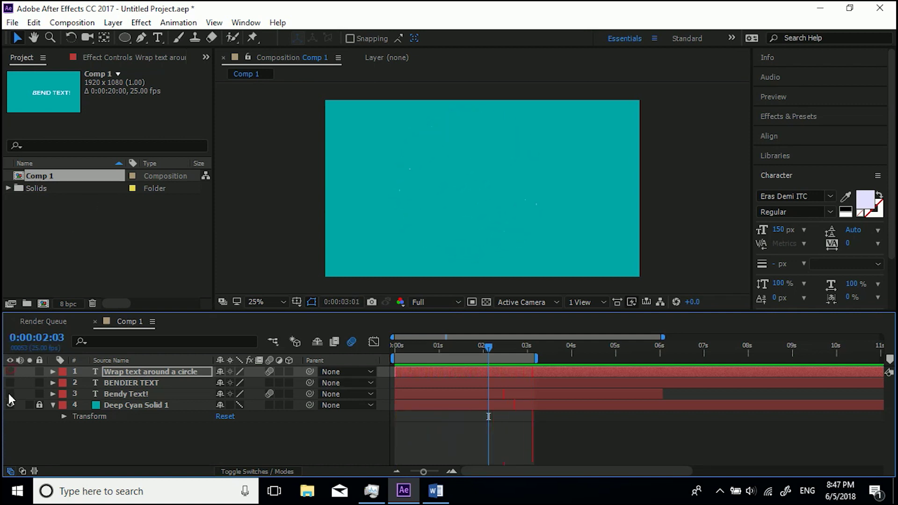
click(10, 393)
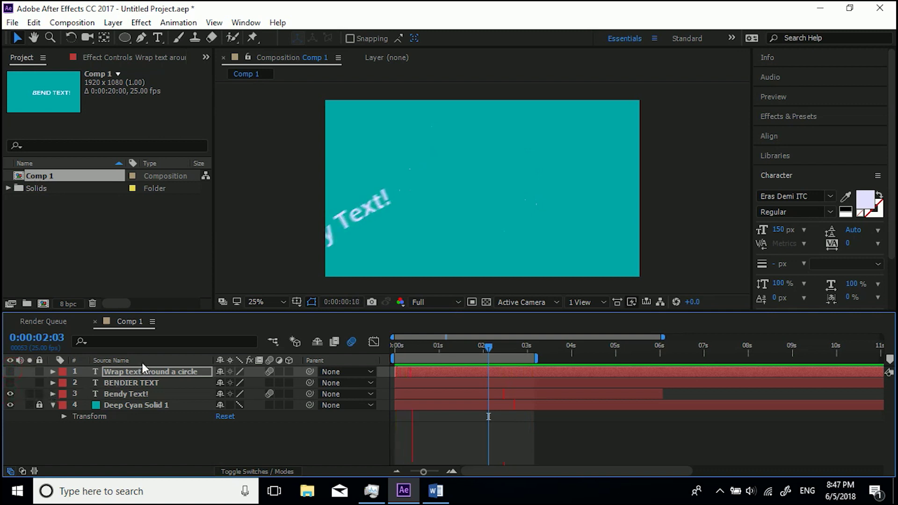